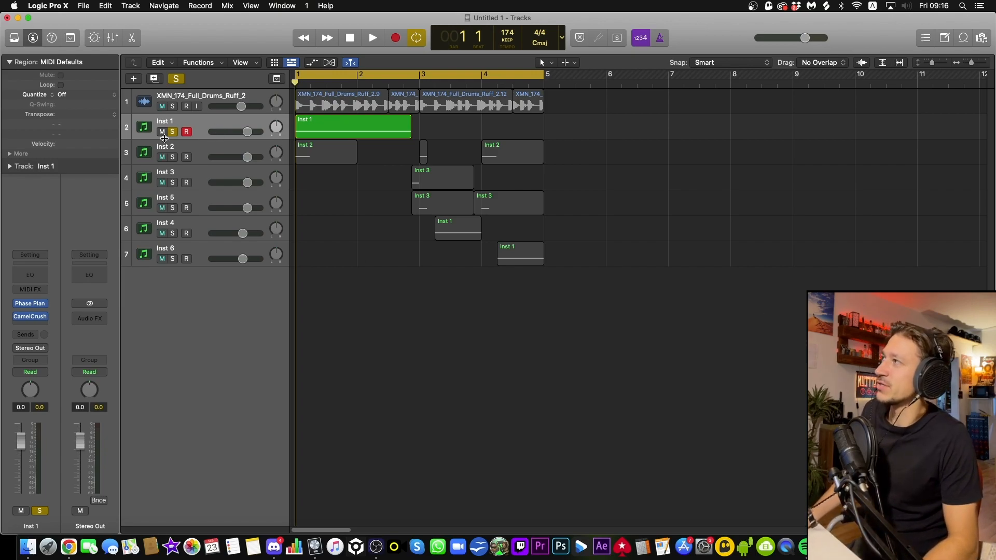
Step: Unsolo the Inst 1 track and play the full four-bar loop with all tracks
{"action": "left_click", "coordinate": [173, 132]}
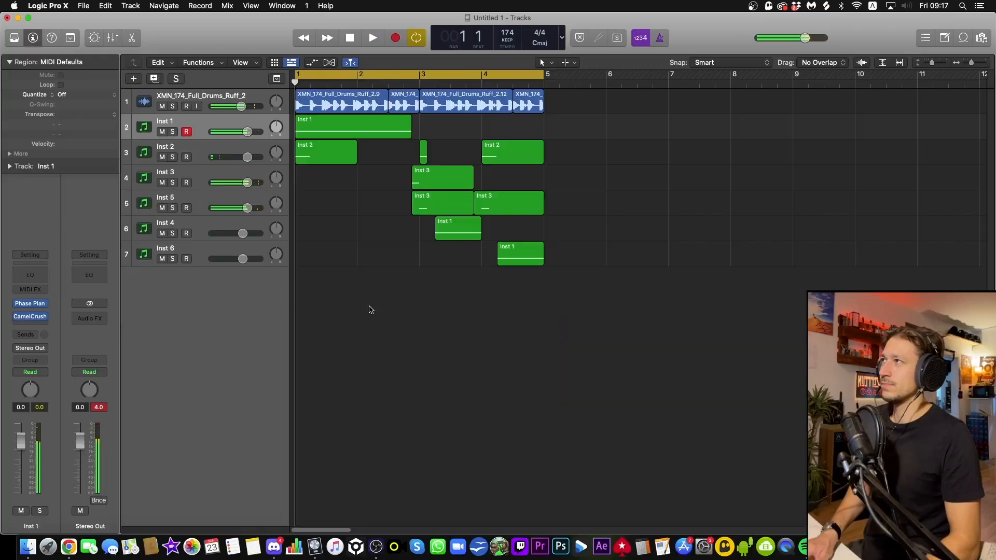
{"action": "key", "text": "space"}
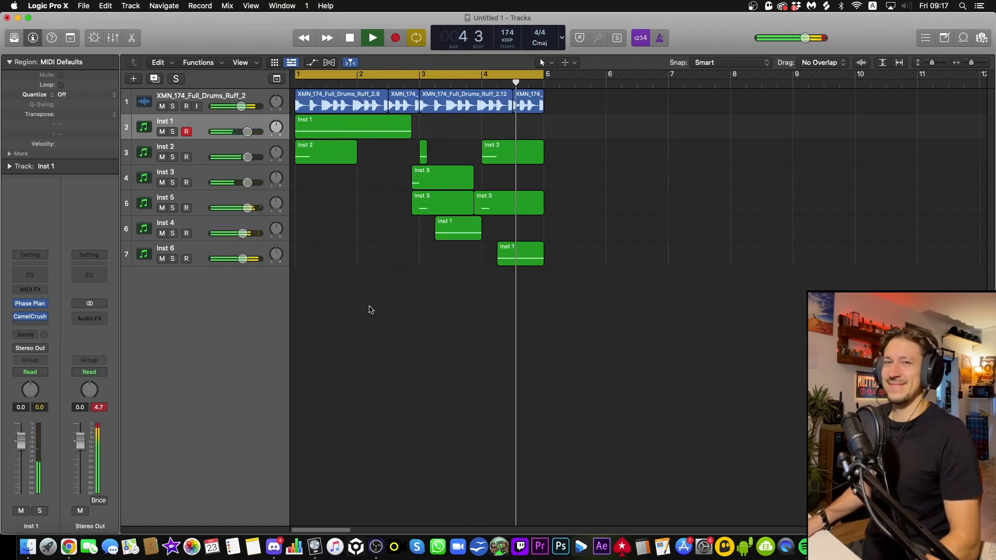
{"action": "key", "text": "space"}
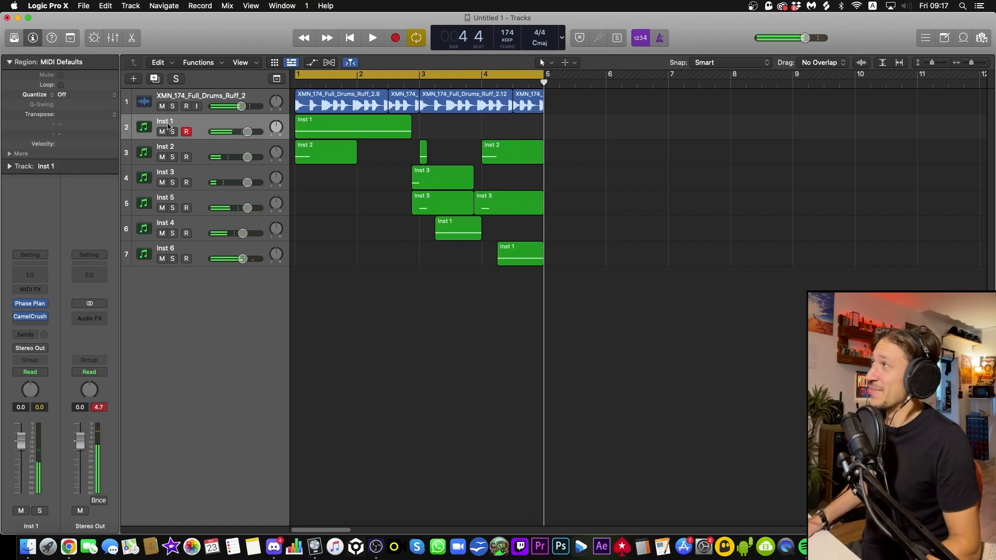
Step: Solo the Inst 1 track and open its Phase Plant instrument, moving the plug-in window clear
{"action": "left_click", "coordinate": [173, 132]}
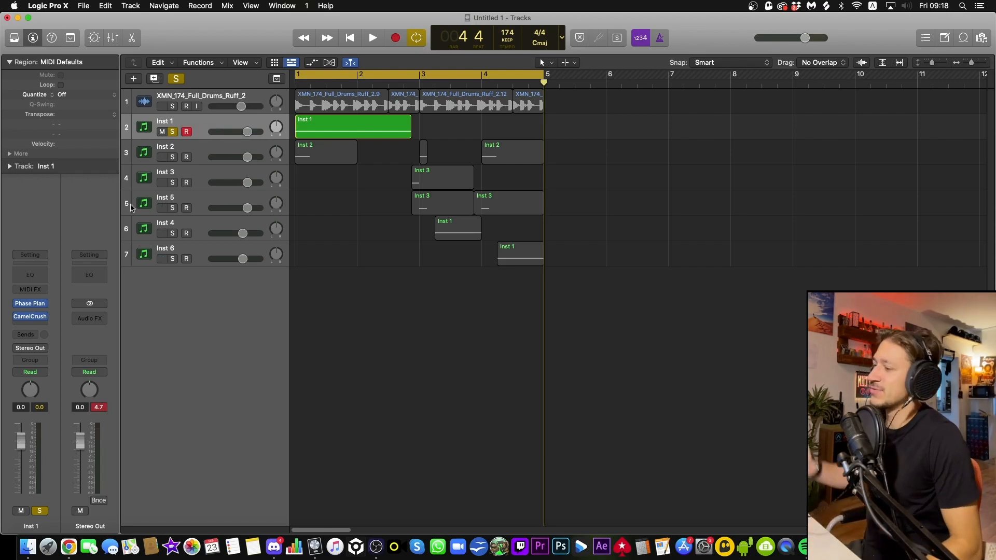
{"action": "left_click", "coordinate": [30, 308]}
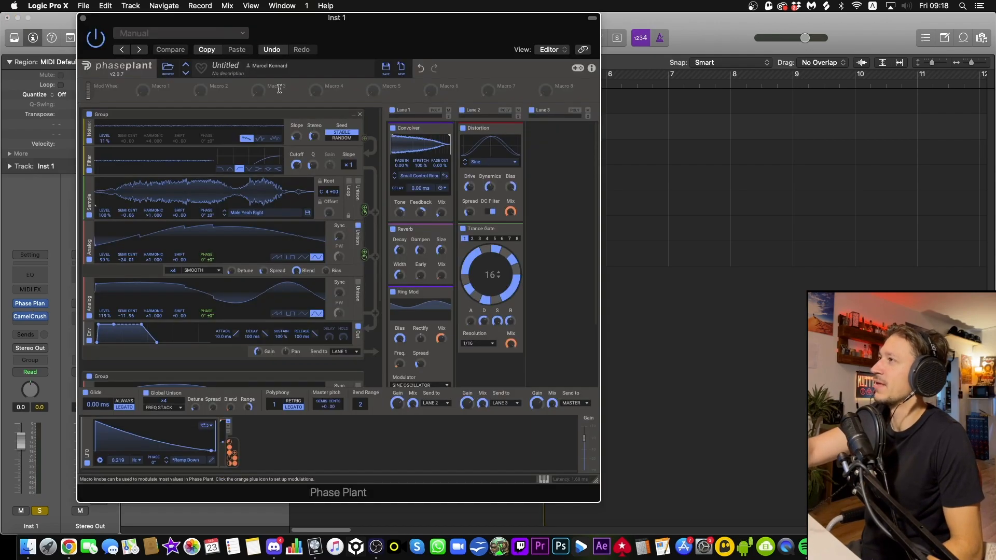
{"action": "left_click_drag", "start_coordinate": [311, 18], "coordinate": [297, 7]}
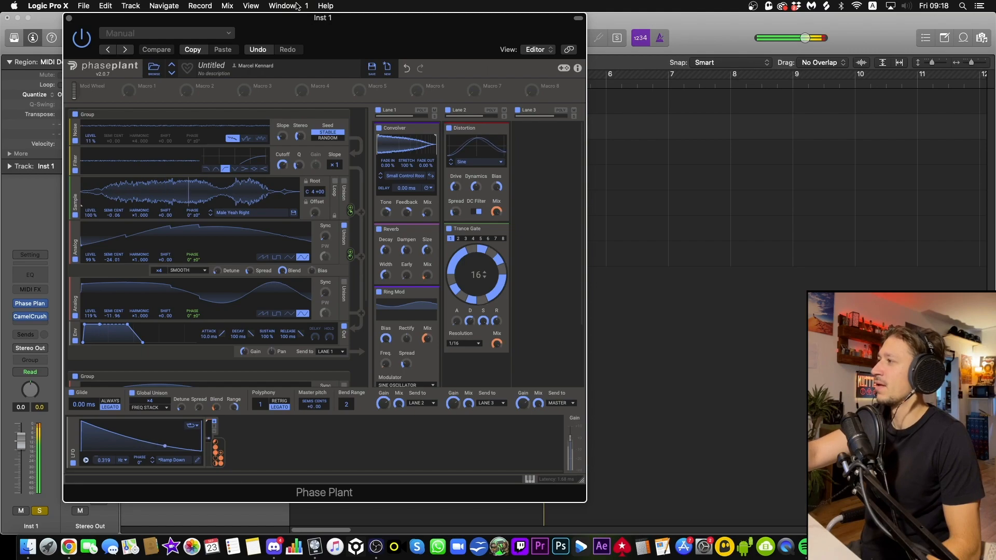
Step: Disable Global Unison and bypass the Ring Mod, Trance Gate, Reverb, Convolver and Distortion effects in Phase Plant's lanes
{"action": "left_click", "coordinate": [132, 394]}
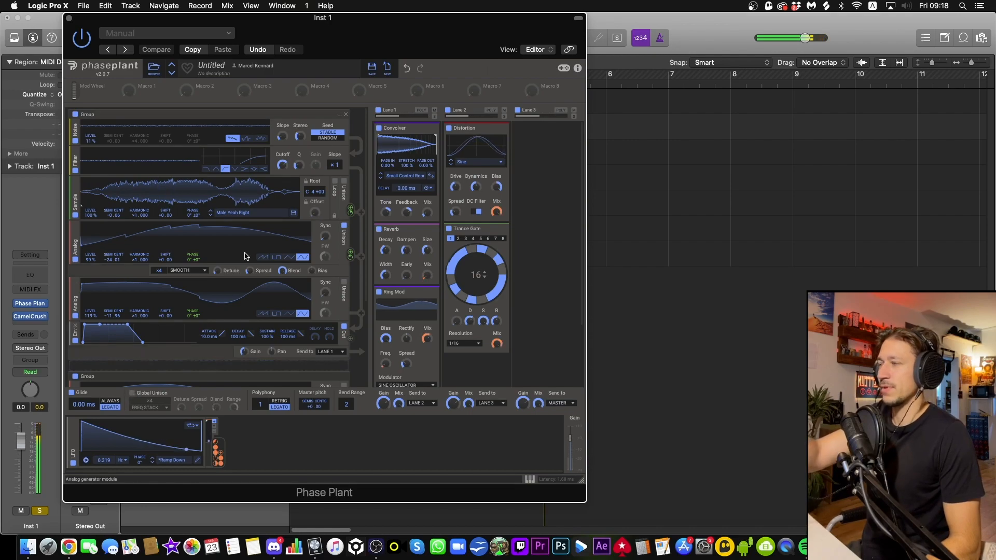
{"action": "scroll", "coordinate": [480, 353], "scroll_direction": "down", "scroll_amount": 3}
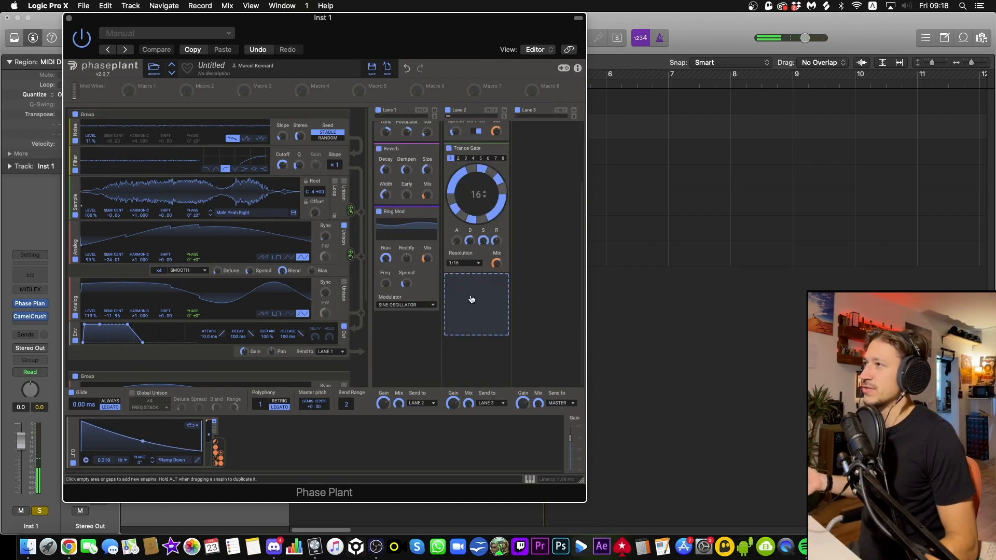
{"action": "left_click", "coordinate": [379, 212]}
{"action": "scroll", "coordinate": [456, 207], "scroll_direction": "up", "scroll_amount": 3}
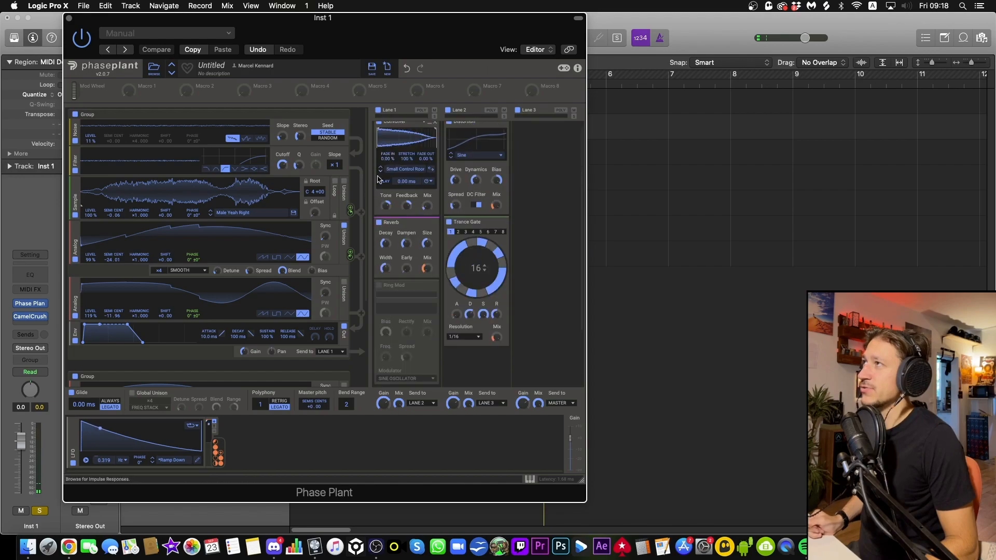
{"action": "left_click", "coordinate": [449, 222]}
{"action": "left_click", "coordinate": [379, 223]}
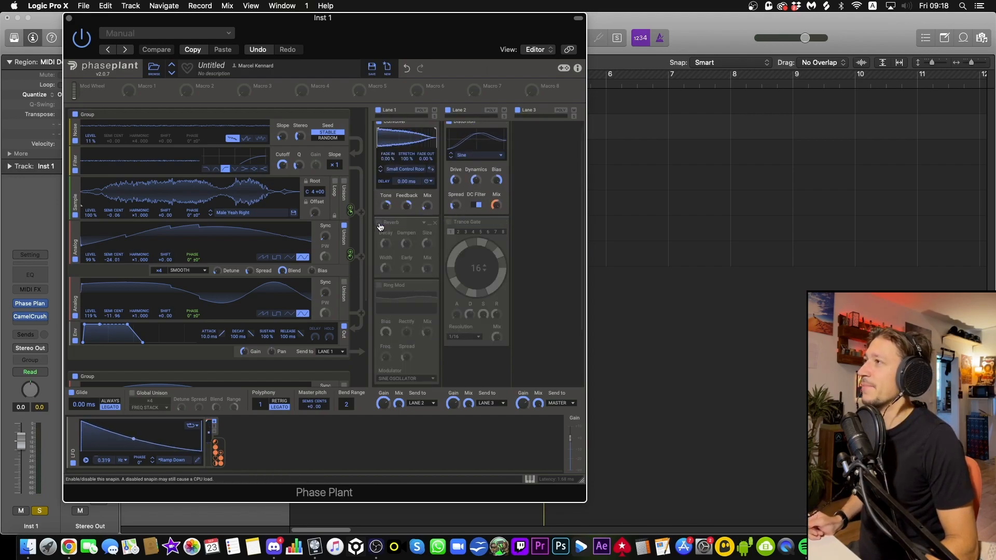
{"action": "scroll", "coordinate": [383, 172], "scroll_direction": "up", "scroll_amount": 1}
{"action": "left_click", "coordinate": [379, 128]}
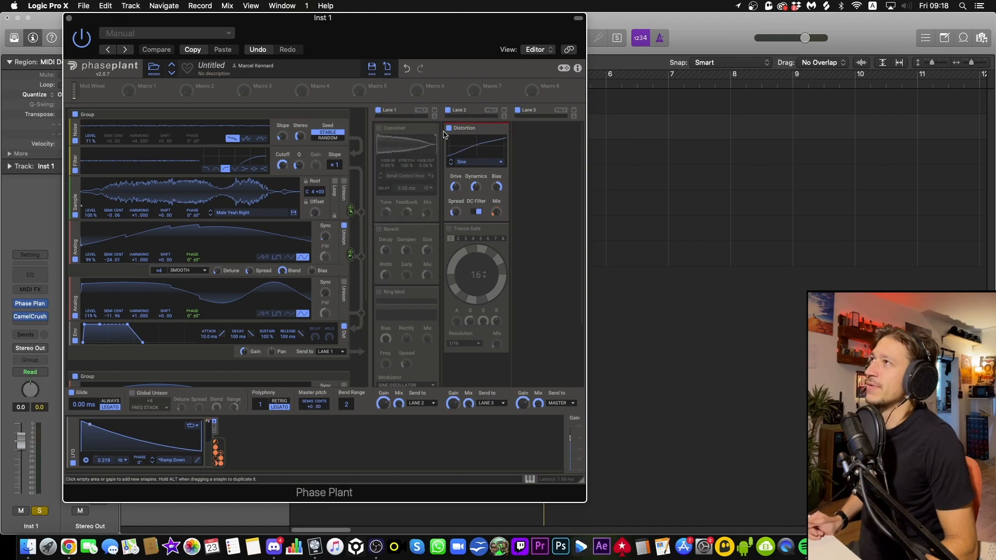
{"action": "left_click", "coordinate": [449, 128]}
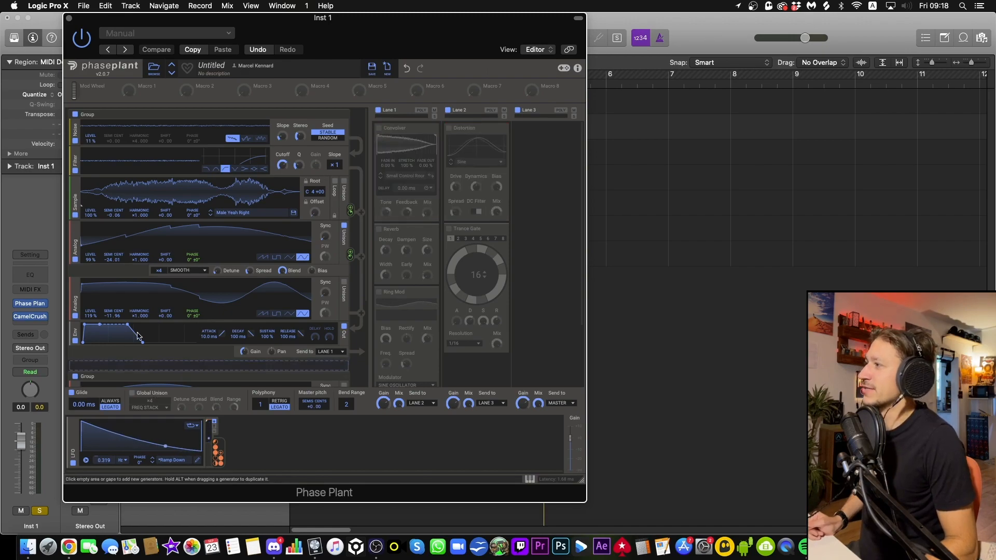
Step: Disable the second generator group plus the two analog oscillators and the sample generator in the first group
{"action": "scroll", "coordinate": [83, 312], "scroll_direction": "down", "scroll_amount": 3}
{"action": "scroll", "coordinate": [74, 286], "scroll_direction": "up", "scroll_amount": 3}
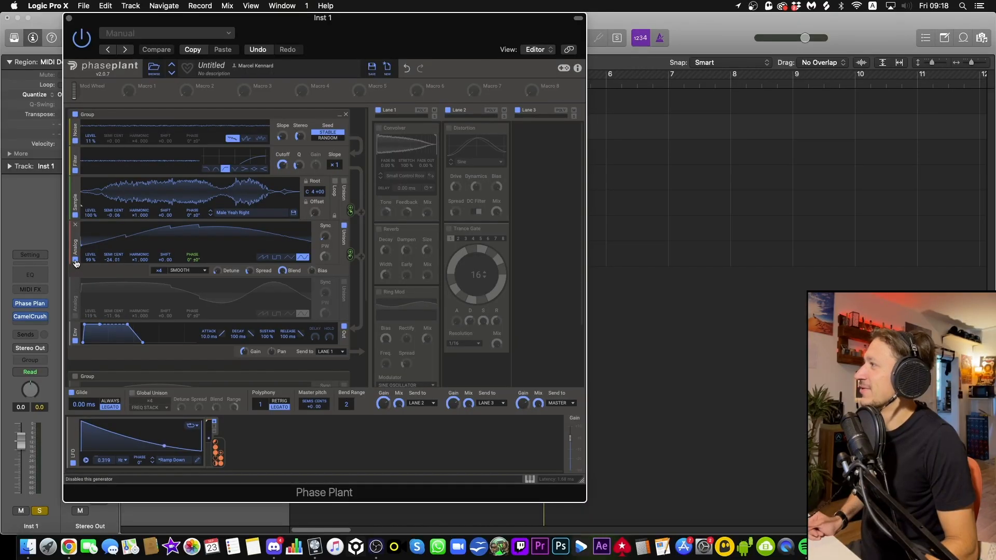
{"action": "left_click", "coordinate": [75, 216]}
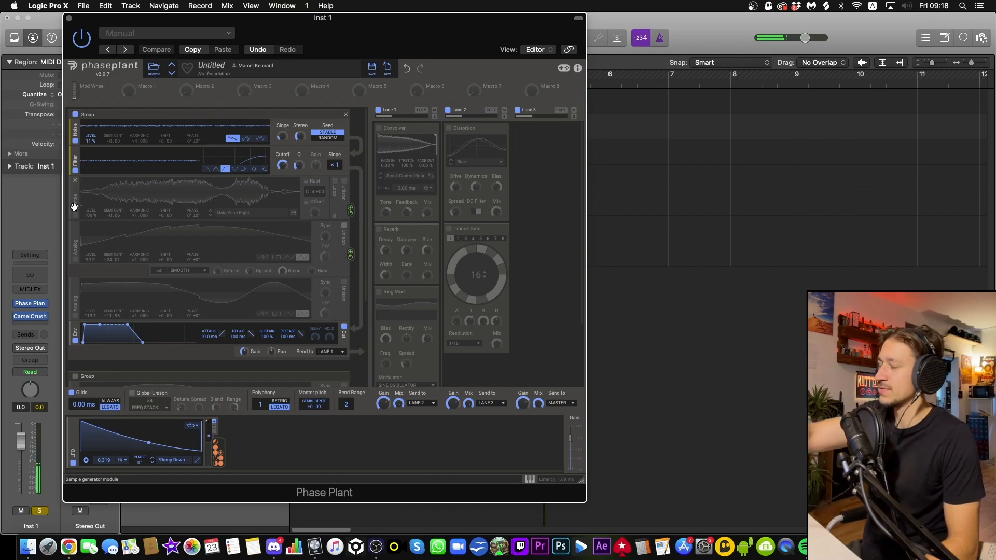
{"action": "left_click_drag", "start_coordinate": [74, 207], "coordinate": [68, 222]}
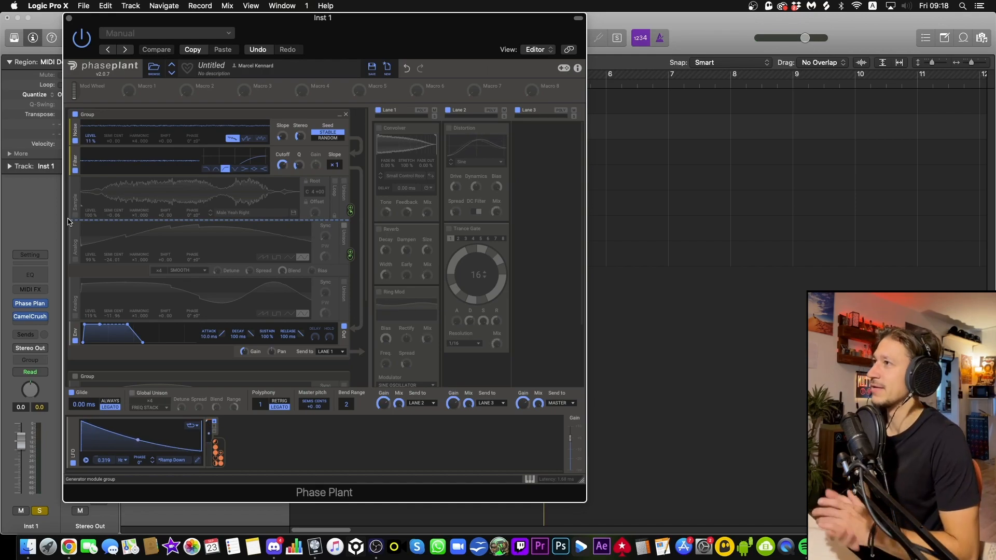
{"action": "left_click_drag", "start_coordinate": [68, 222], "coordinate": [68, 221]}
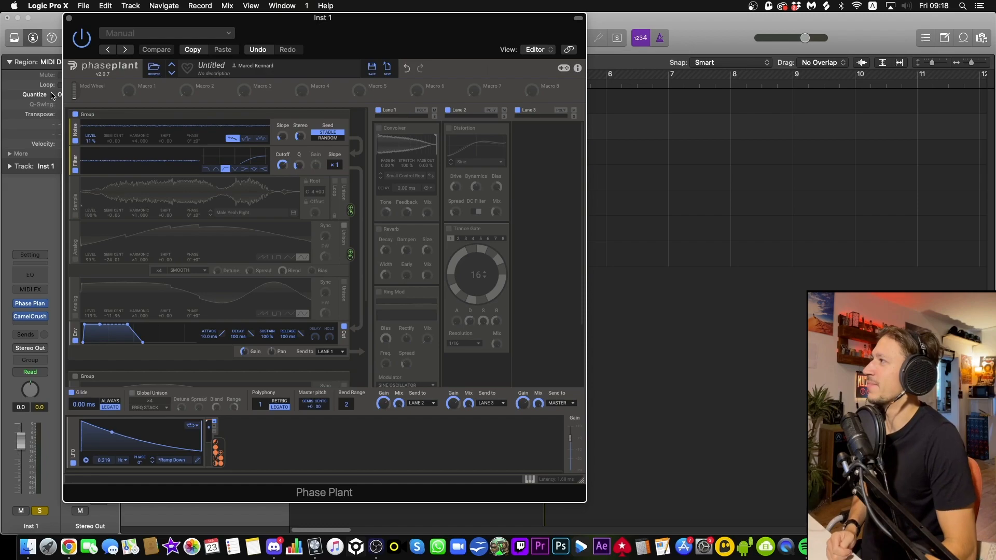
Step: Re-enable the sample generator and the first analog oscillator, and adjust that oscillator's Sync
{"action": "left_click", "coordinate": [76, 216]}
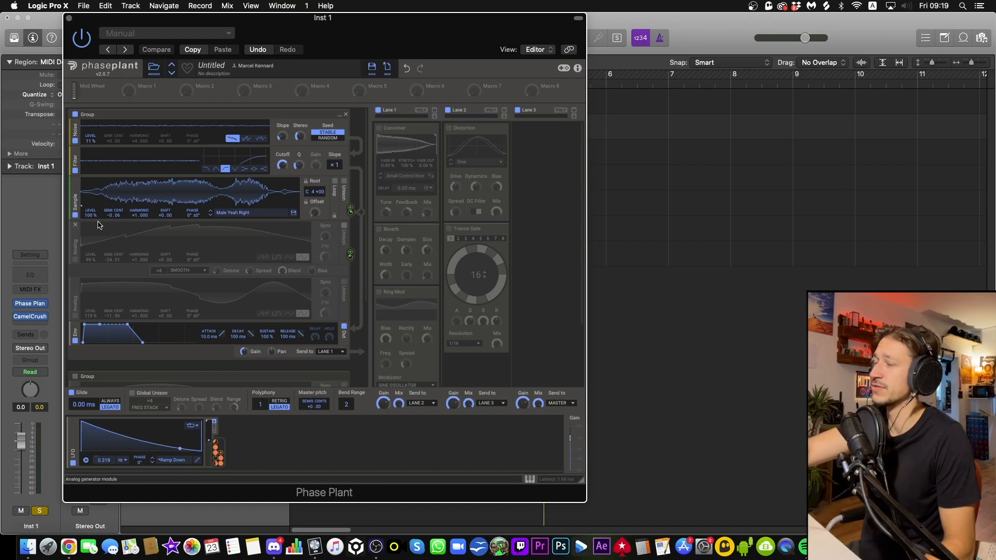
{"action": "left_click", "coordinate": [74, 262]}
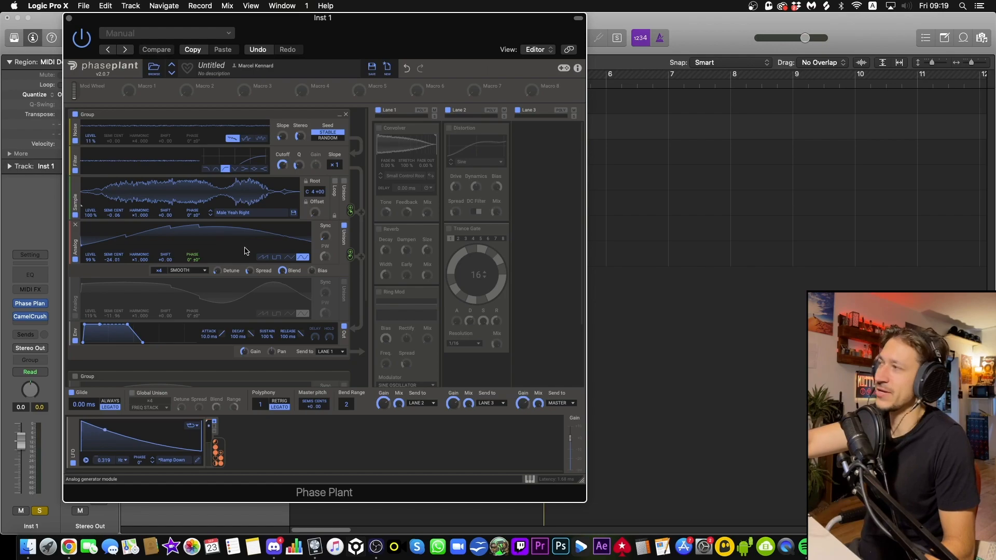
{"action": "left_click_drag", "start_coordinate": [325, 236], "coordinate": [327, 237]}
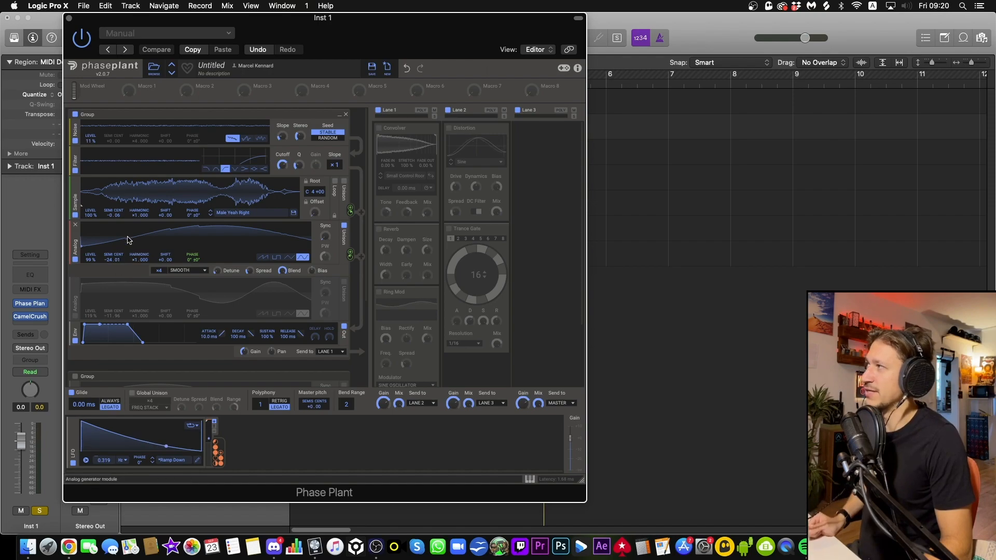
Step: Try Unison on the first group's second analog oscillator, switch it back off, and re-enable that oscillator
{"action": "left_click", "coordinate": [345, 284]}
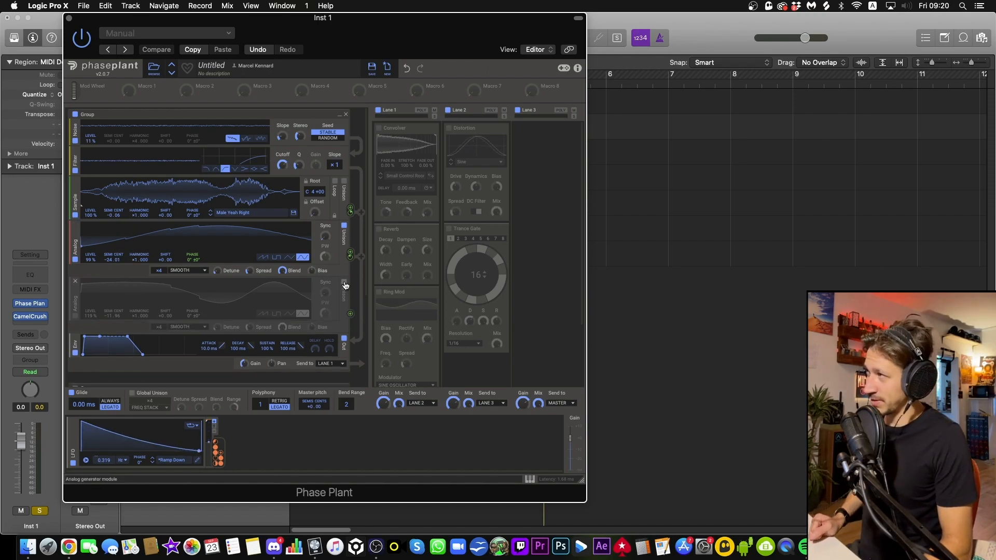
{"action": "left_click", "coordinate": [346, 284]}
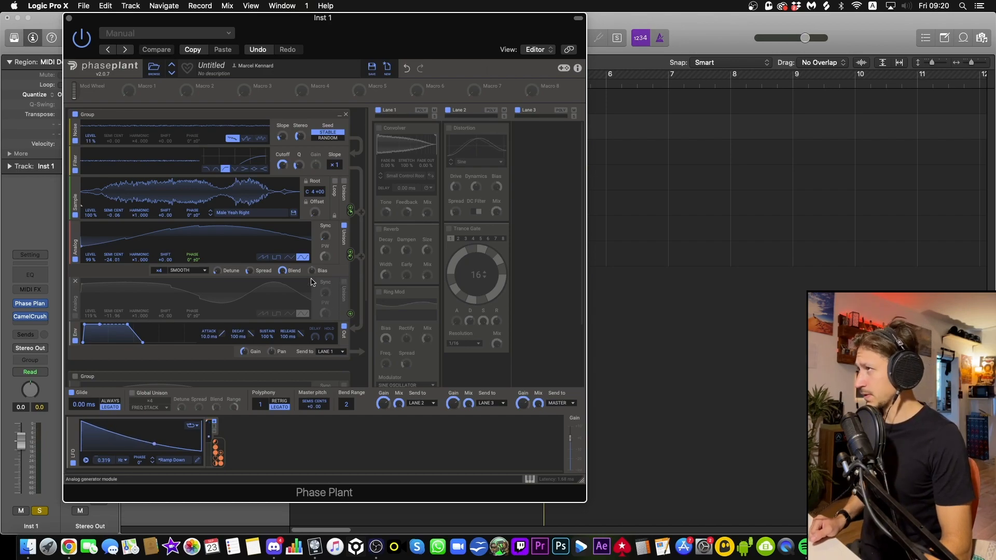
{"action": "left_click", "coordinate": [76, 317]}
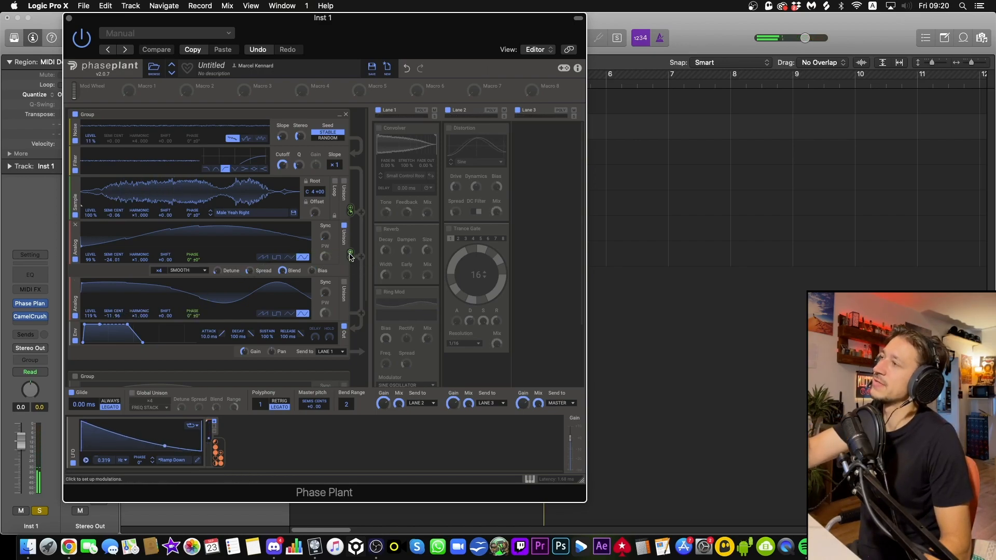
{"action": "left_click_drag", "start_coordinate": [350, 256], "coordinate": [192, 321]}
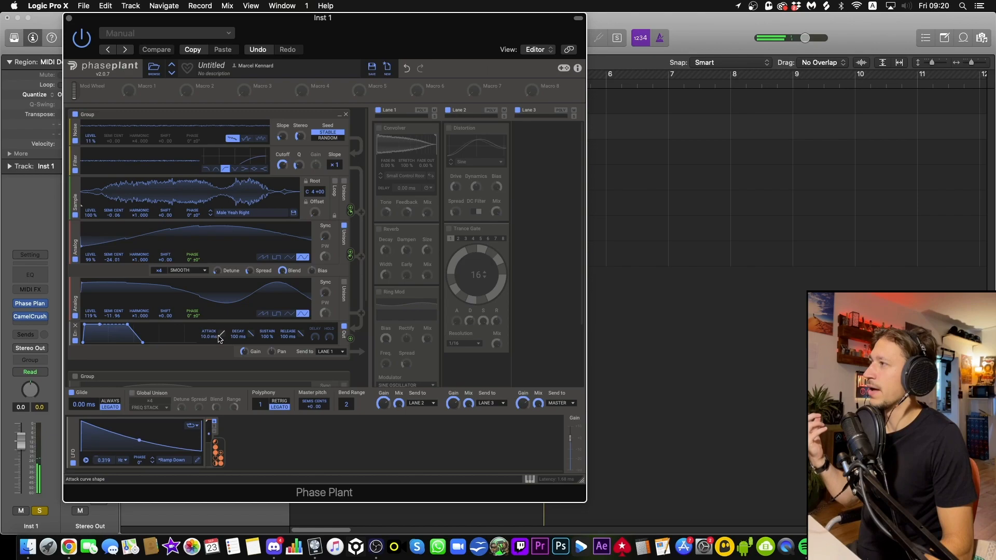
Step: Try a longer decay on the first group's envelope, then reset it to 100 ms
{"action": "left_click_drag", "start_coordinate": [239, 338], "coordinate": [239, 328]}
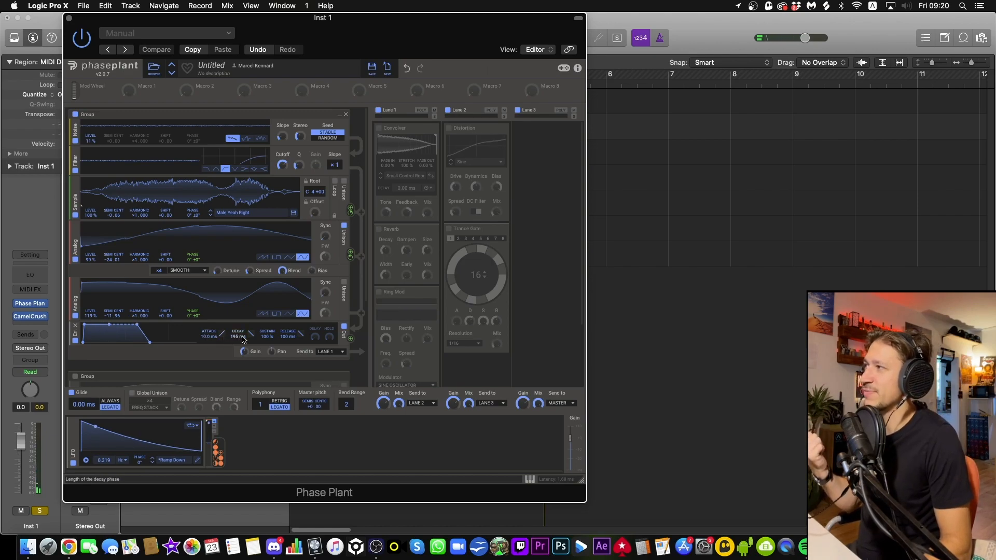
{"action": "double_click", "coordinate": [241, 340]}
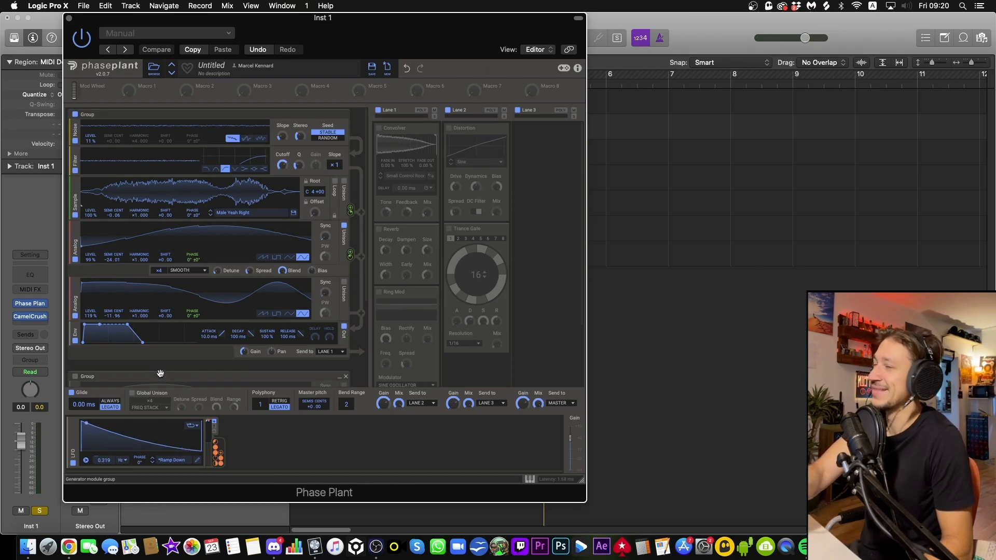
Step: Re-enable the second generator group, which sends its analog oscillator to Lane 3
{"action": "scroll", "coordinate": [160, 374], "scroll_direction": "down", "scroll_amount": 3}
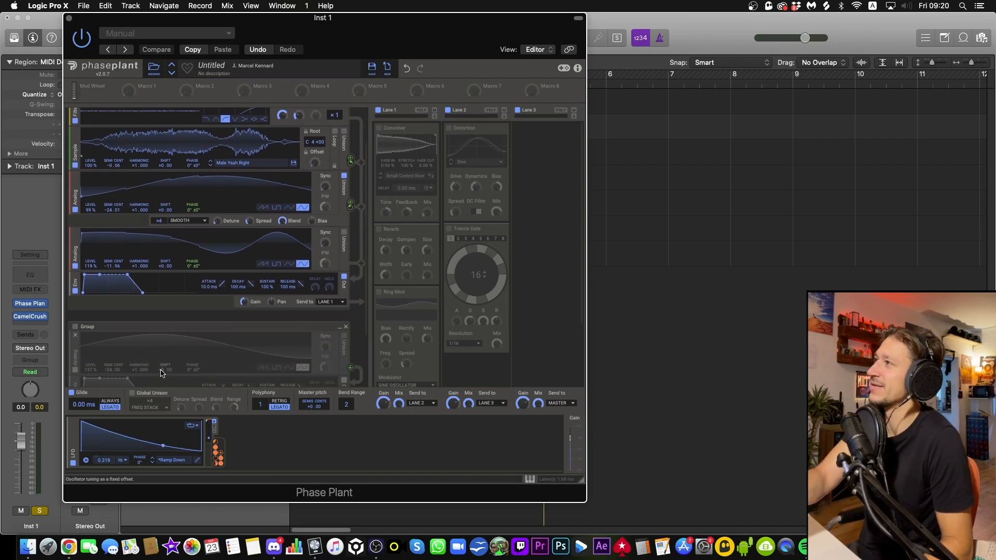
{"action": "scroll", "coordinate": [161, 363], "scroll_direction": "down", "scroll_amount": 1}
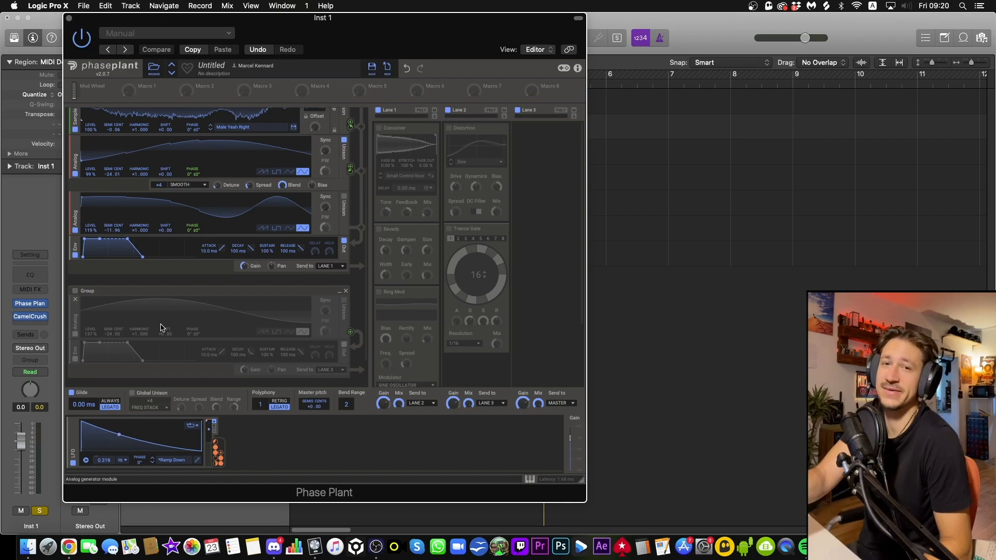
{"action": "scroll", "coordinate": [119, 298], "scroll_direction": "down", "scroll_amount": 1}
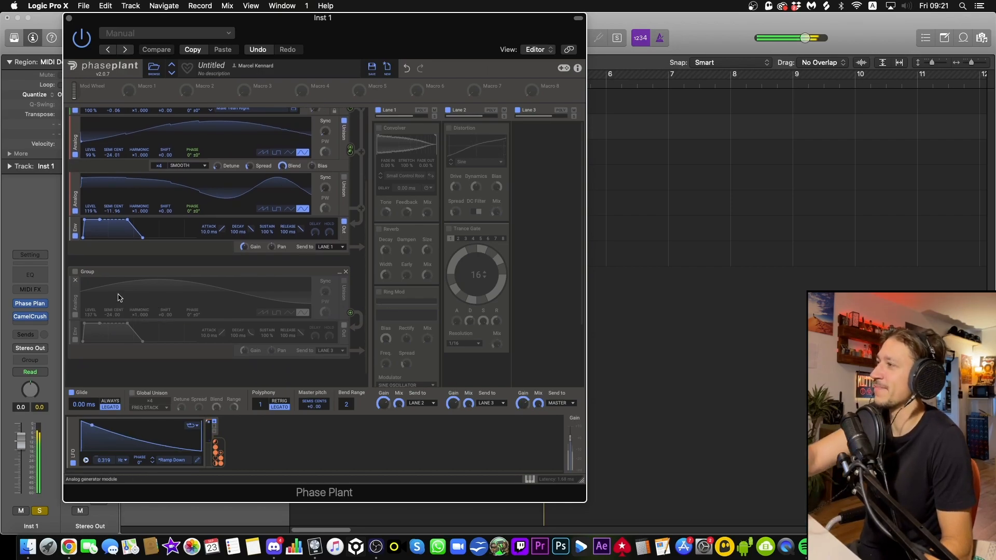
{"action": "scroll", "coordinate": [166, 277], "scroll_direction": "up", "scroll_amount": 5}
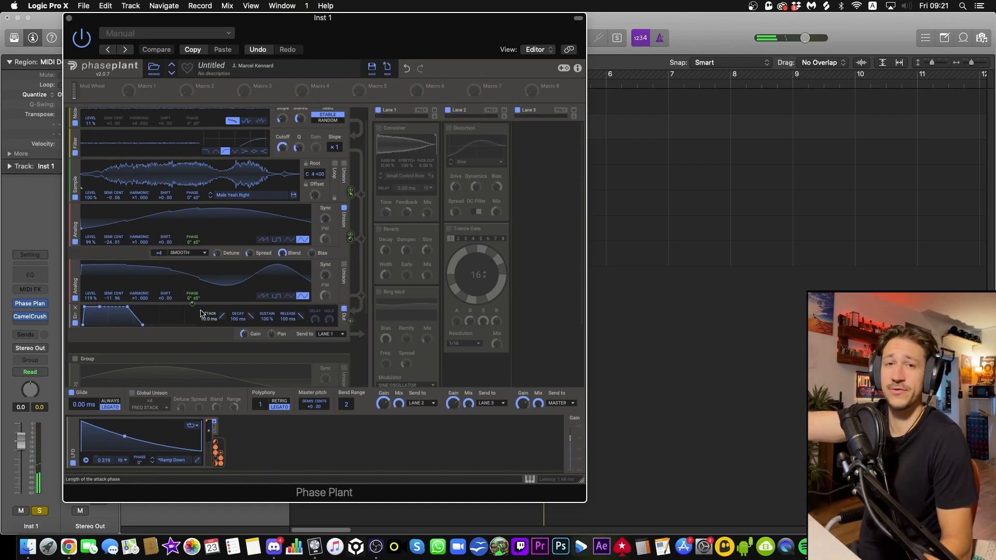
{"action": "scroll", "coordinate": [126, 338], "scroll_direction": "down", "scroll_amount": 4}
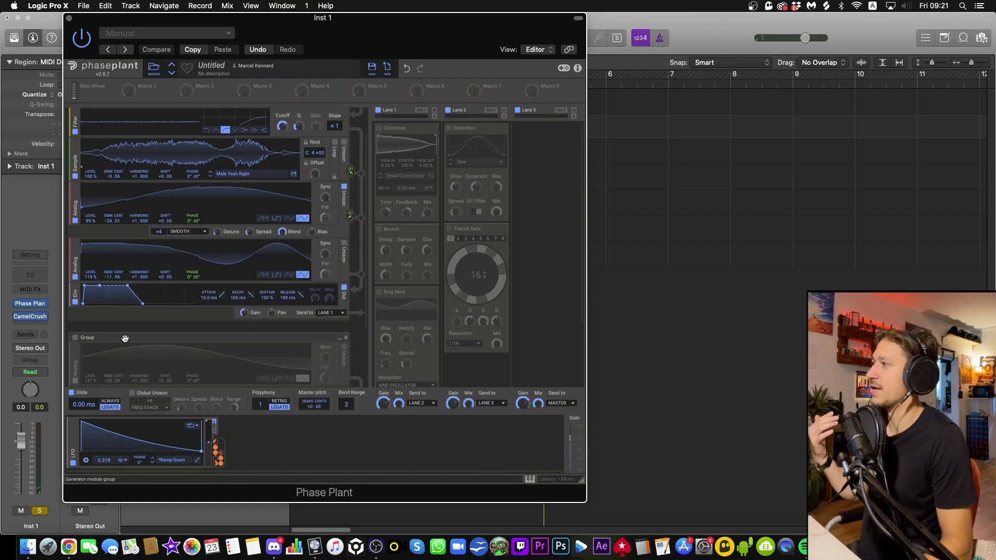
{"action": "scroll", "coordinate": [124, 340], "scroll_direction": "down", "scroll_amount": 1}
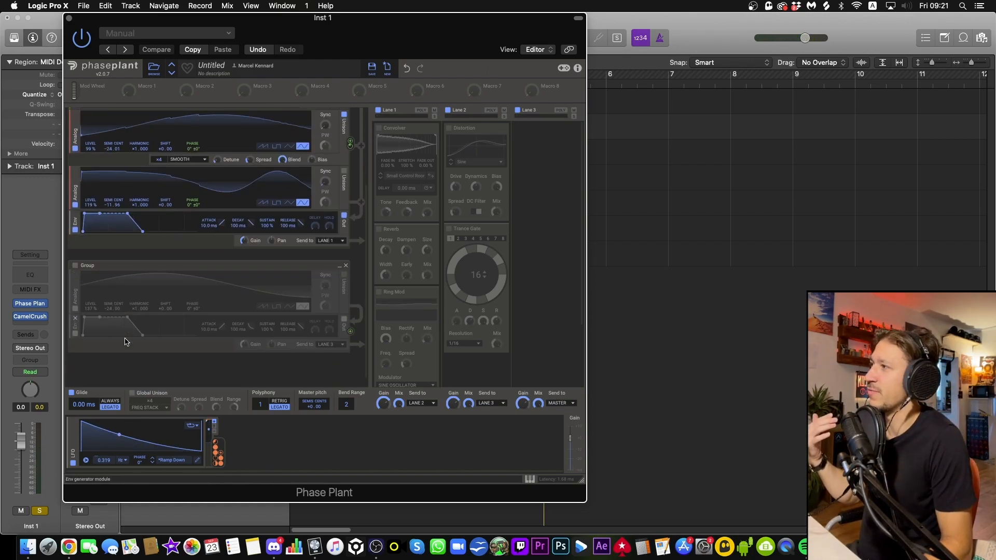
{"action": "left_click", "coordinate": [73, 266]}
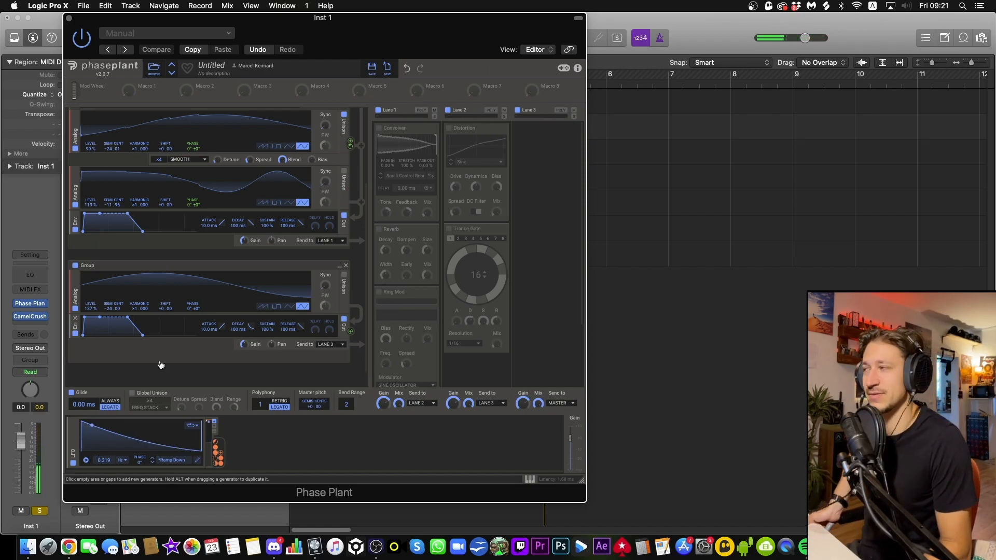
Step: Turn Global Unison back on with the x4 Freq Stack mode
{"action": "scroll", "coordinate": [135, 362], "scroll_direction": "down", "scroll_amount": 1}
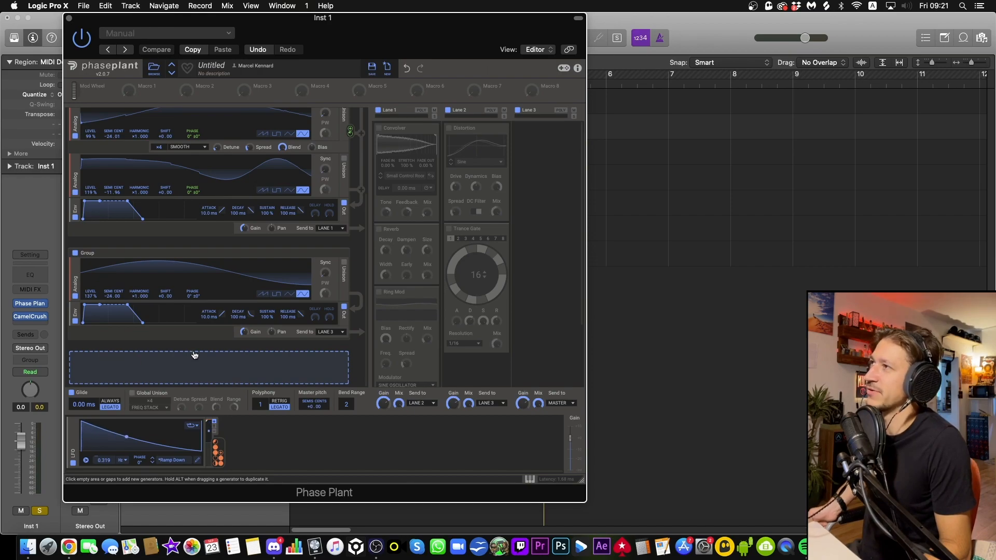
{"action": "scroll", "coordinate": [199, 362], "scroll_direction": "up", "scroll_amount": 5}
{"action": "scroll", "coordinate": [189, 259], "scroll_direction": "down", "scroll_amount": 4}
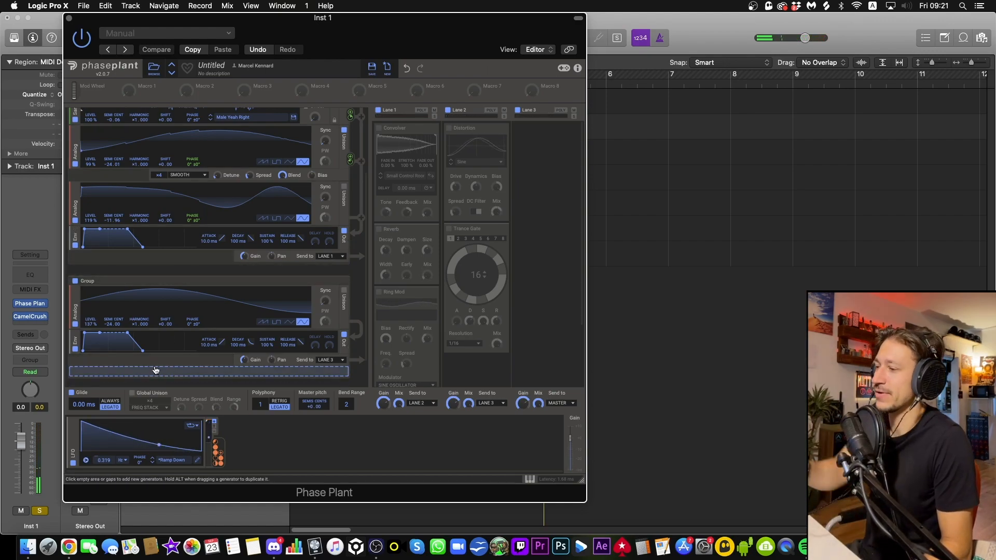
{"action": "left_click", "coordinate": [133, 394]}
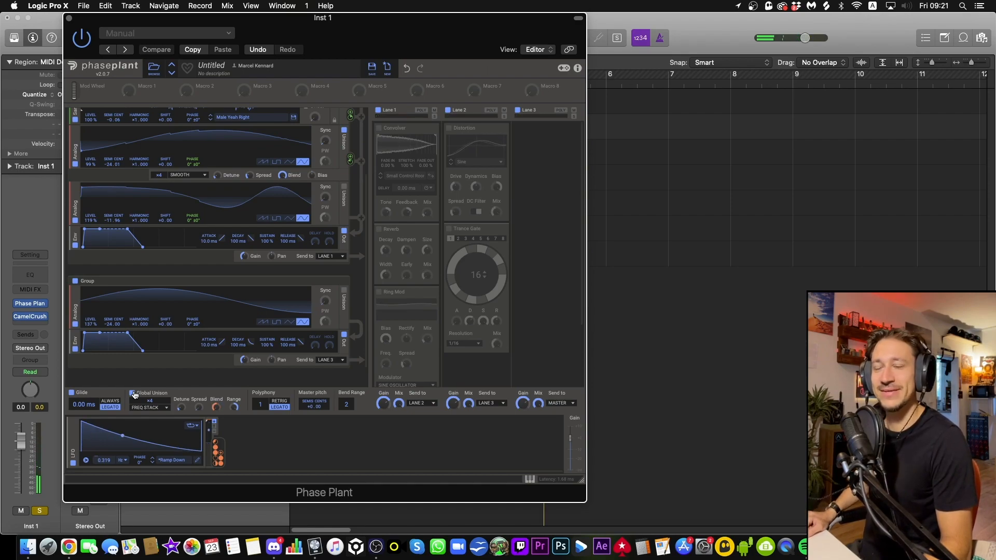
Step: Compare the sound with Global Unison off and on again, and check its Range and Spread settings
{"action": "left_click", "coordinate": [134, 393]}
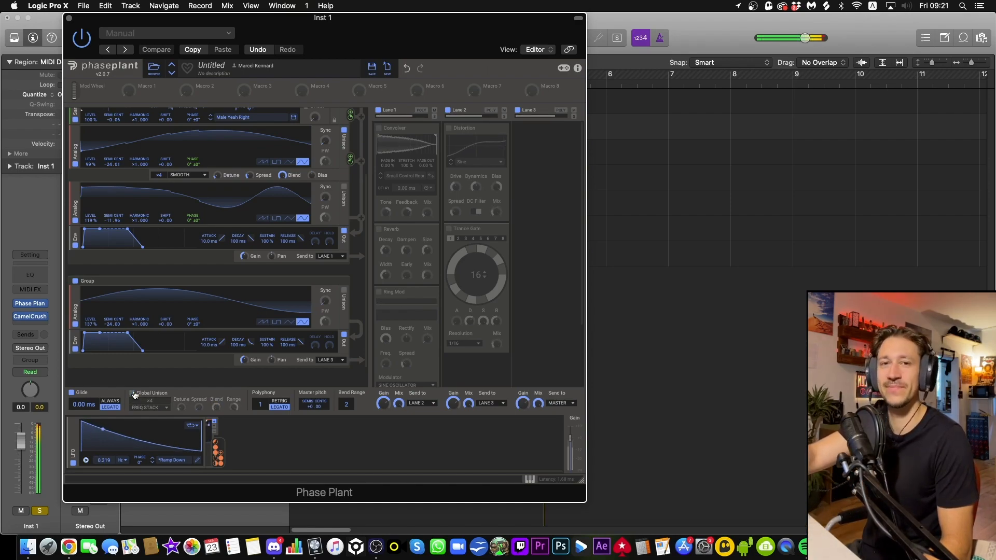
{"action": "left_click", "coordinate": [133, 394]}
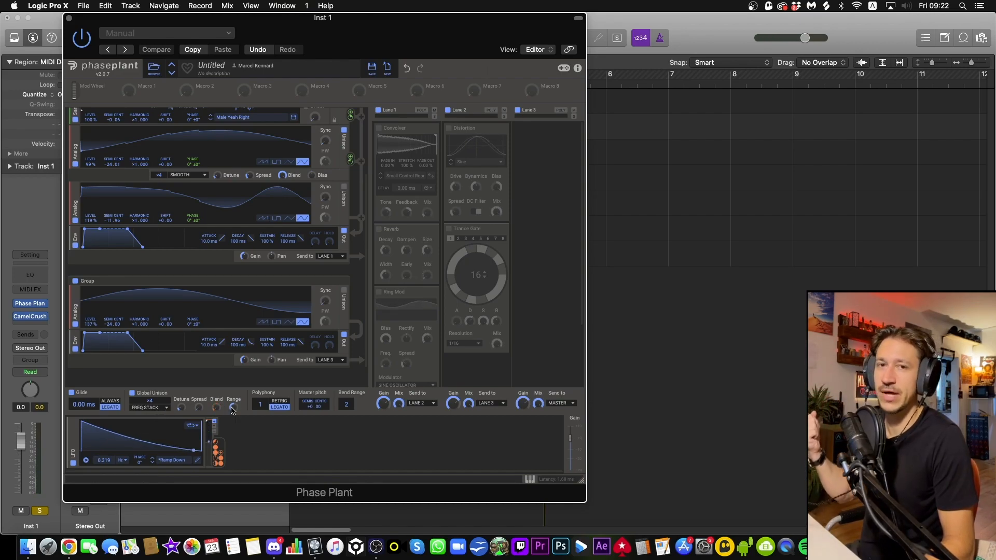
{"action": "left_click_drag", "start_coordinate": [232, 411], "coordinate": [232, 411]}
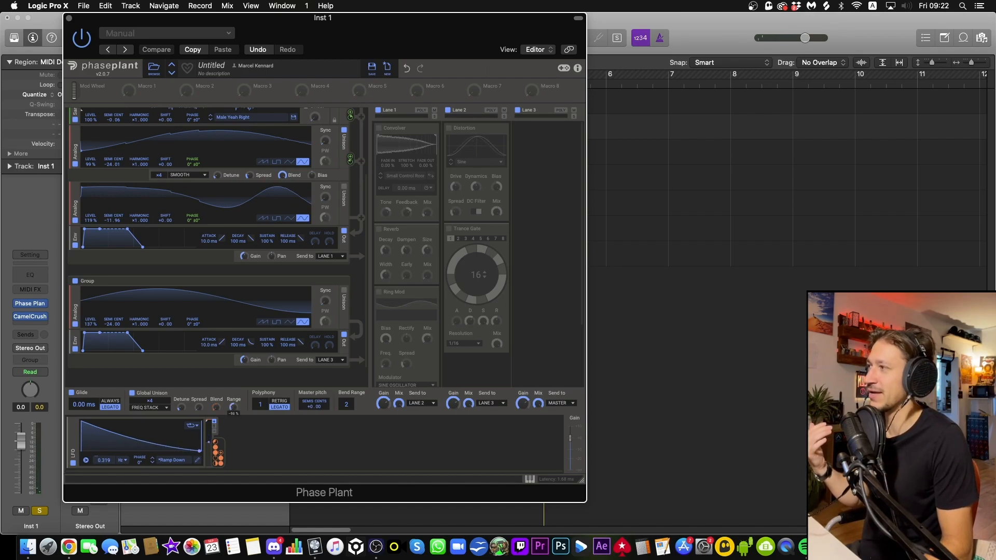
{"action": "left_click_drag", "start_coordinate": [232, 409], "coordinate": [232, 410]}
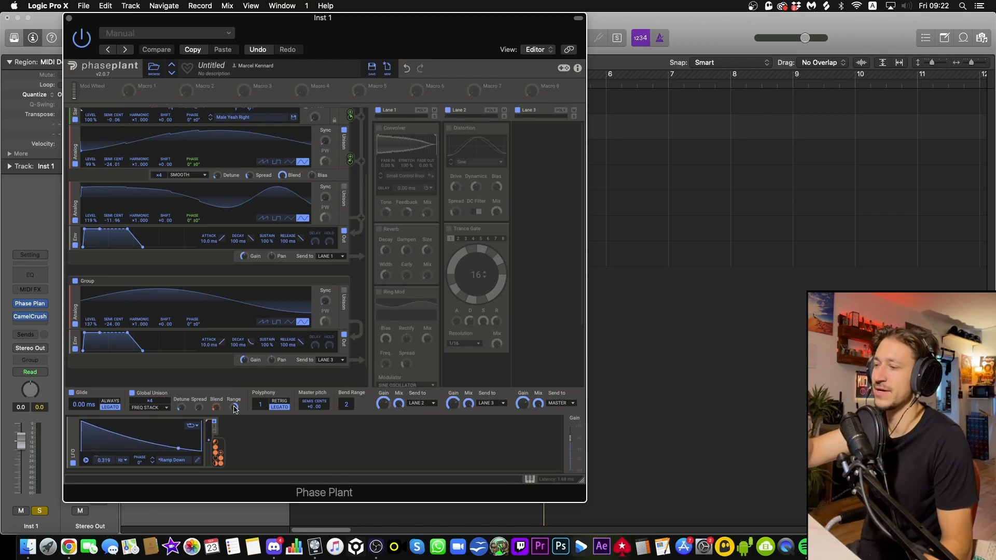
{"action": "left_click_drag", "start_coordinate": [233, 406], "coordinate": [233, 353]}
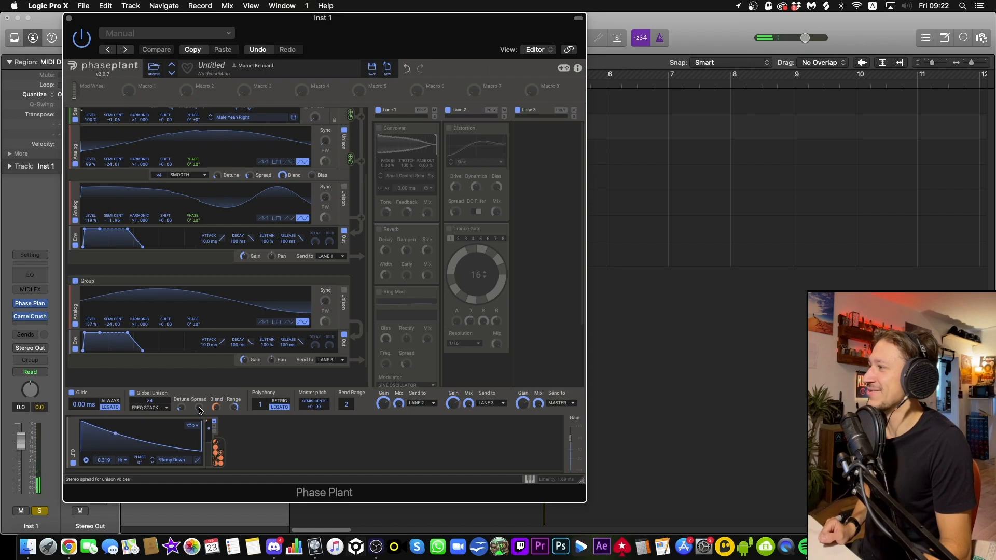
{"action": "left_click_drag", "start_coordinate": [197, 407], "coordinate": [197, 400]}
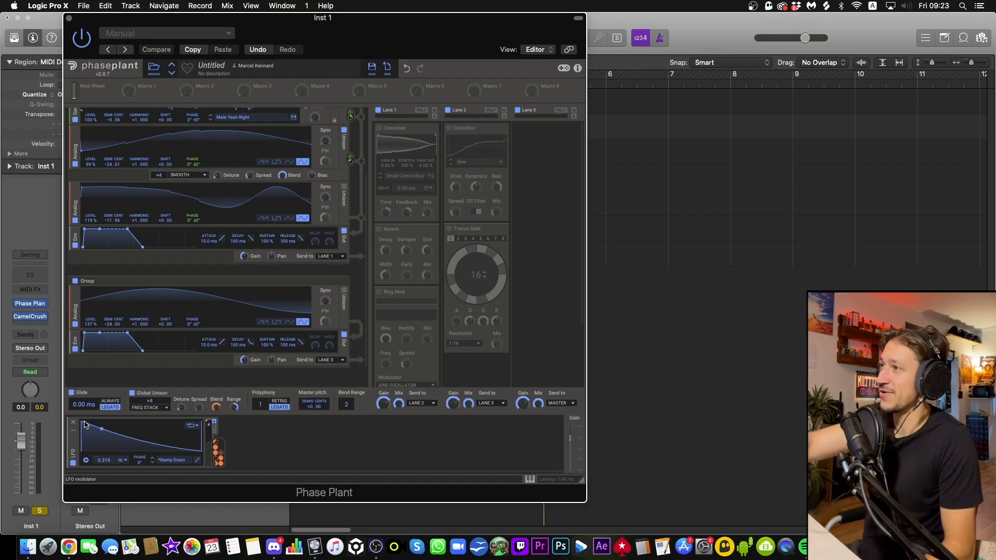
Step: Reposition the plugin window and examine the LFO and the modulated Blend amount of Global Unison
{"action": "left_click_drag", "start_coordinate": [250, 19], "coordinate": [297, 47]}
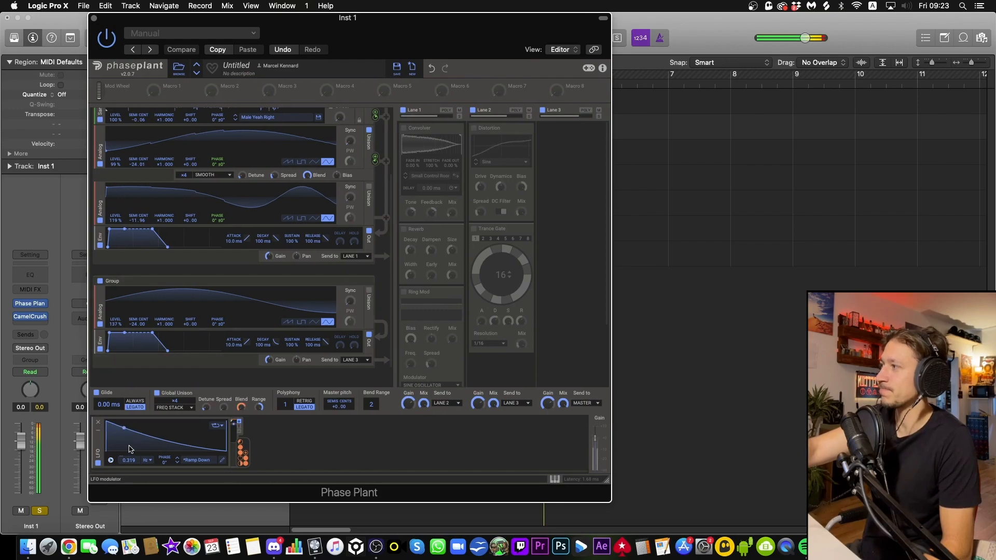
{"action": "mouse_move", "coordinate": [244, 456]}
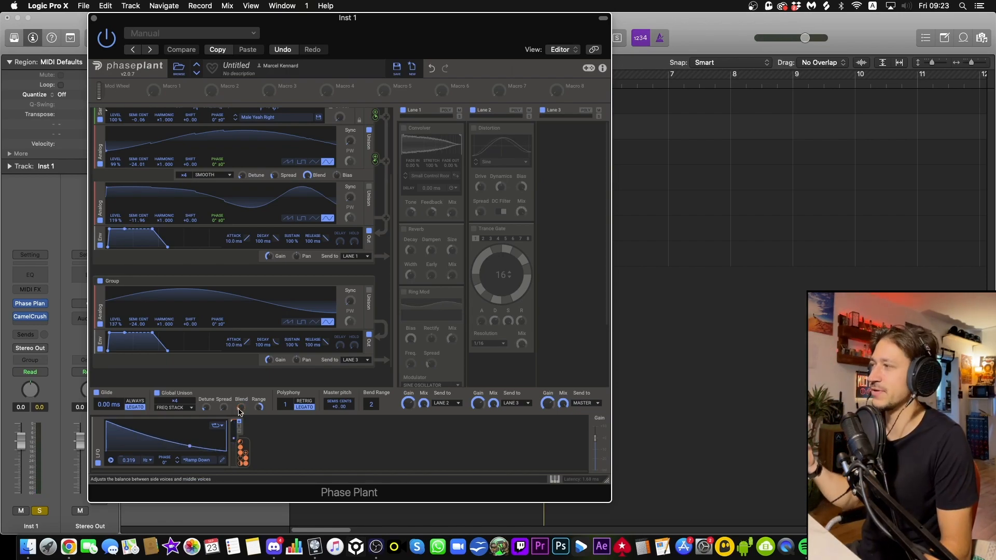
{"action": "left_click_drag", "start_coordinate": [240, 412], "coordinate": [240, 410]}
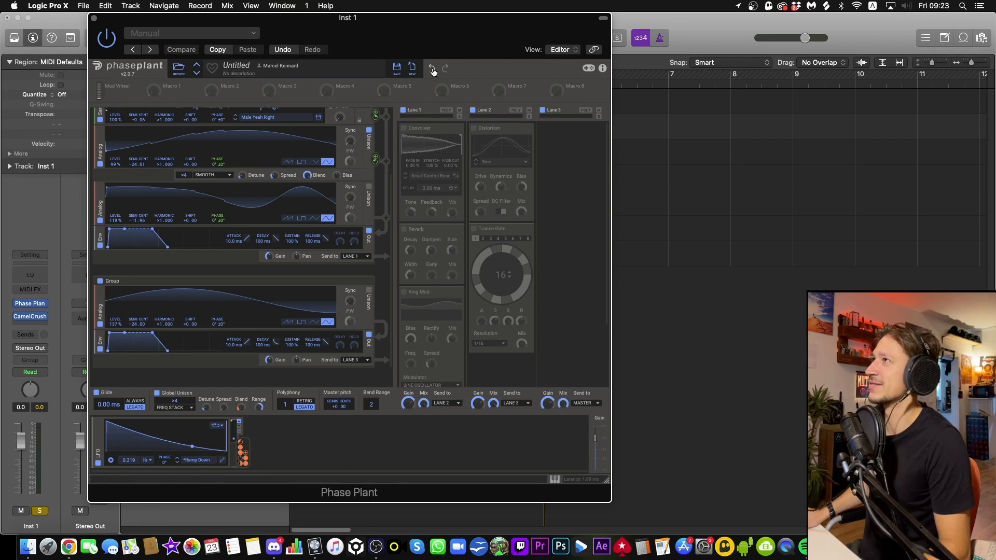
Step: Save the patch as a user preset named "Train Neuromonk"
{"action": "left_click", "coordinate": [397, 67]}
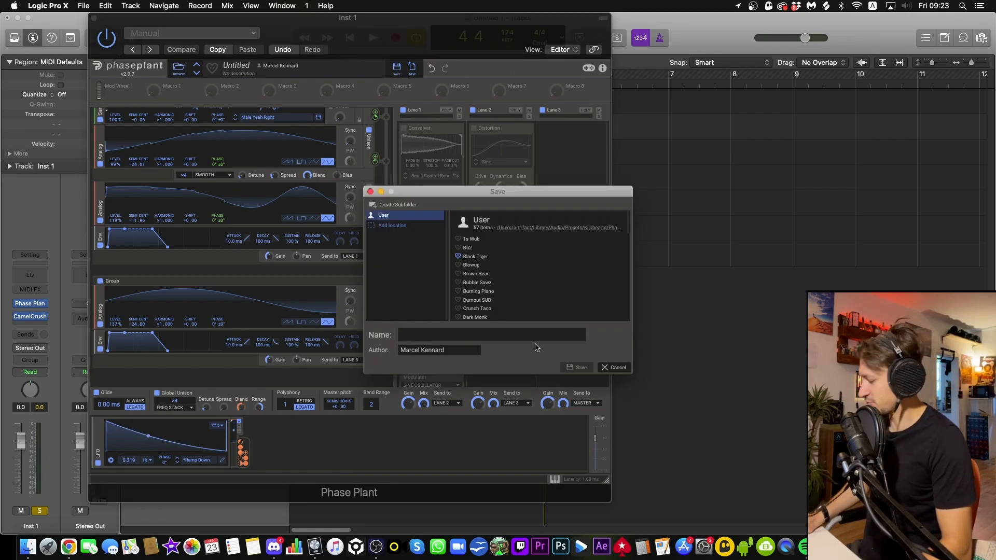
{"action": "type", "text": "Train Neuro"}
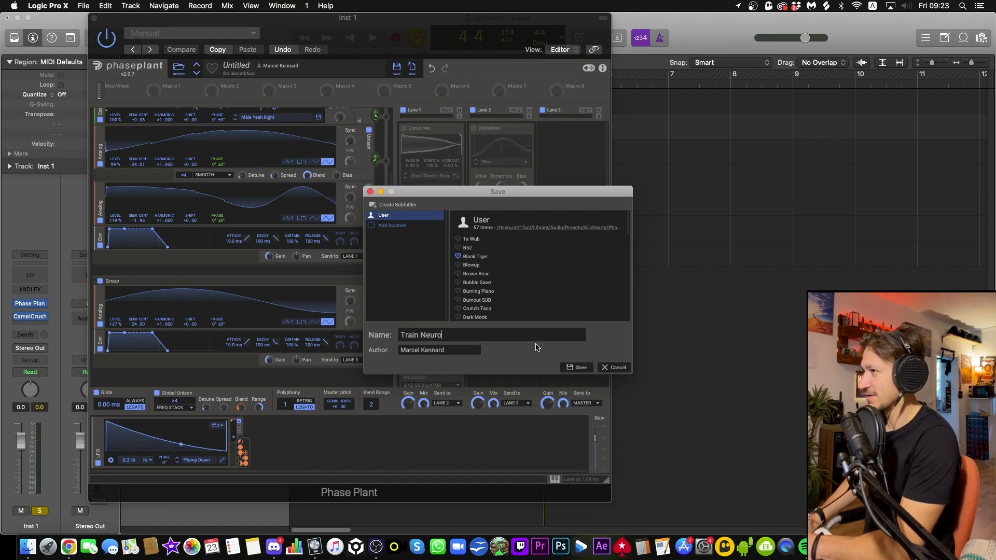
{"action": "type", "text": "monk"}
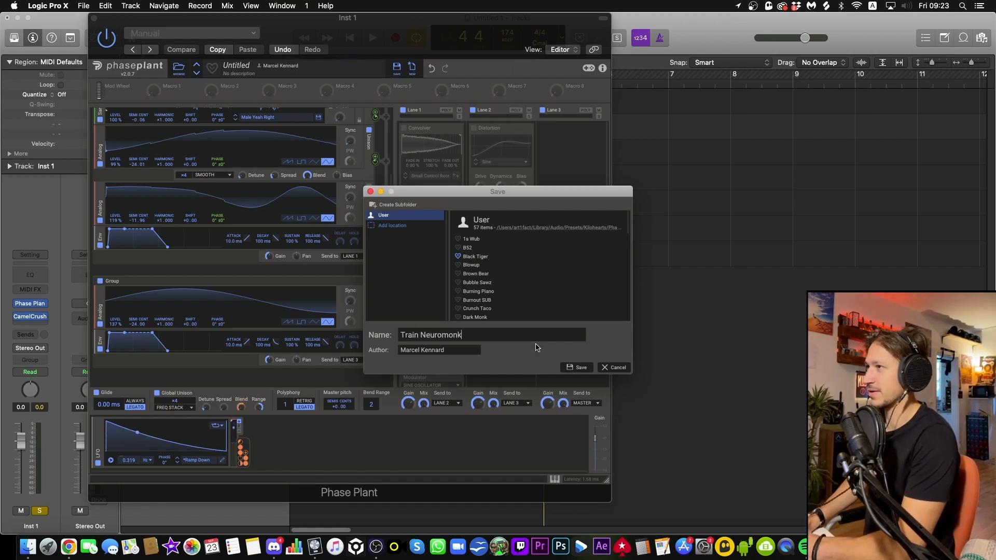
{"action": "left_click", "coordinate": [576, 367]}
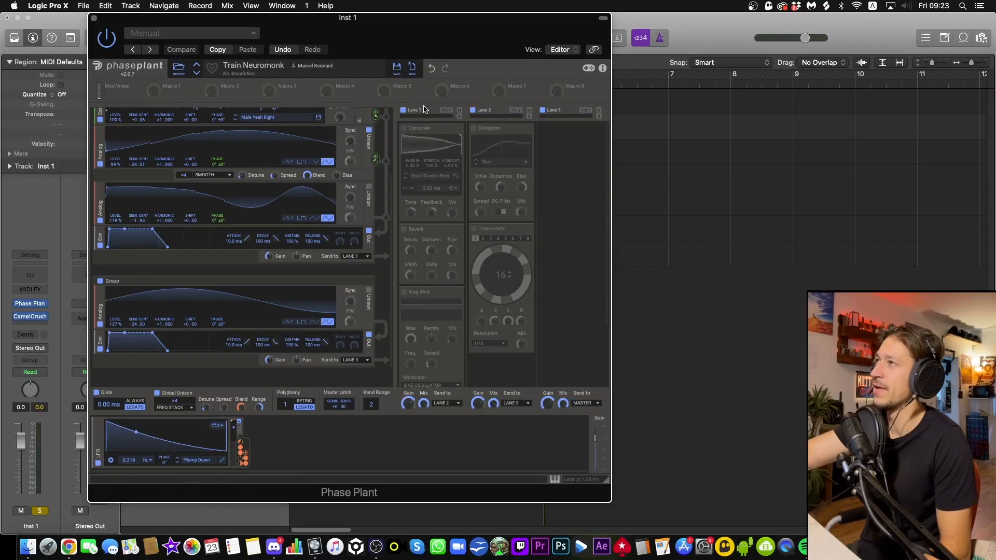
Step: Re-enable the Convolver, Reverb and Ring Mod effects in Lane 1
{"action": "left_click", "coordinate": [404, 129]}
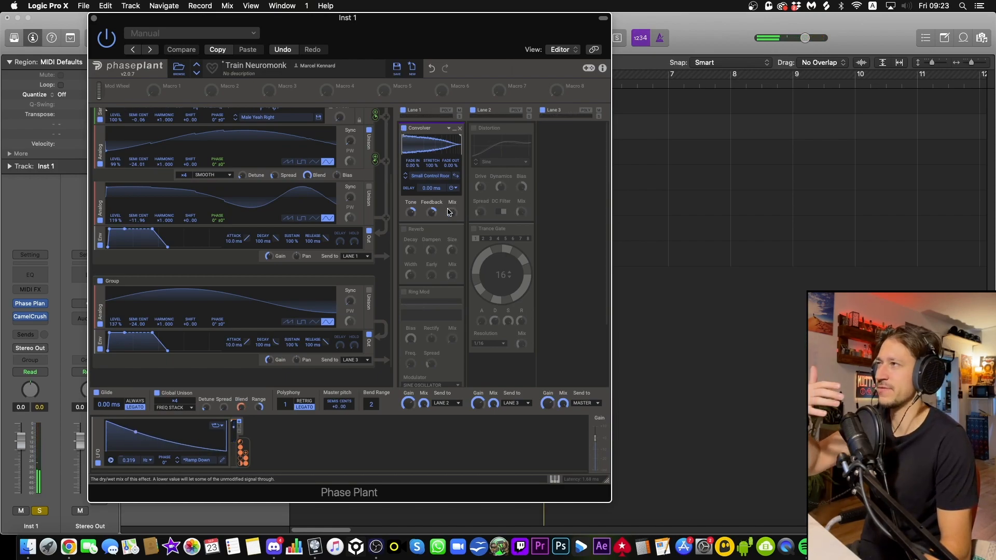
{"action": "left_click", "coordinate": [403, 229]}
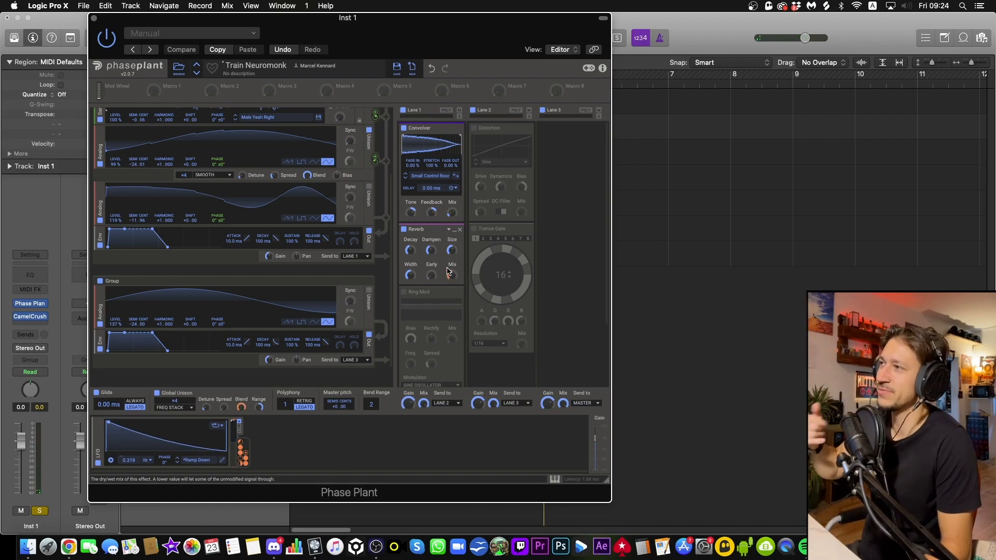
{"action": "left_click", "coordinate": [403, 291]}
Step: Examine the modulated Mix amount of the Ring Mod in Lane 1
{"action": "scroll", "coordinate": [553, 270], "scroll_direction": "down", "scroll_amount": 3}
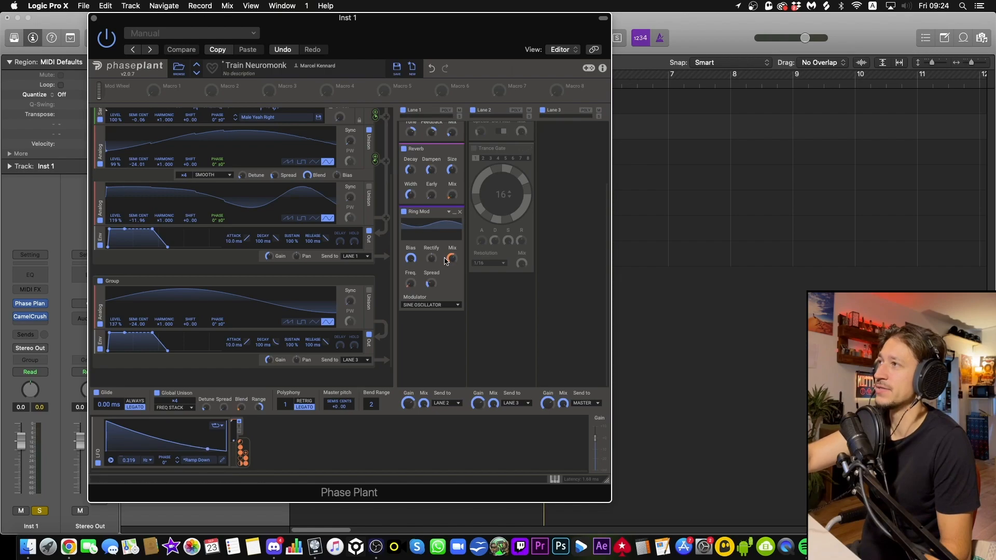
{"action": "left_click_drag", "start_coordinate": [451, 259], "coordinate": [453, 263]}
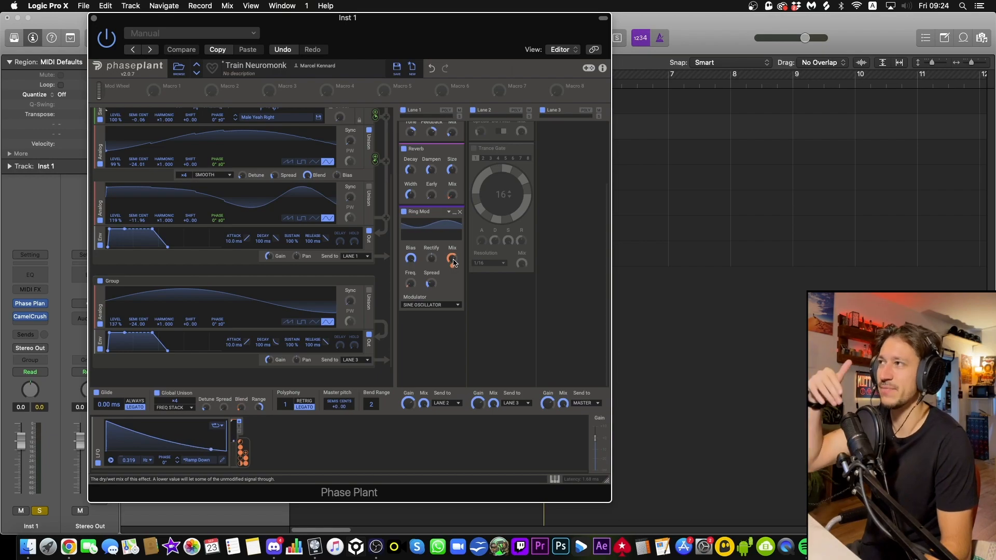
{"action": "left_click_drag", "start_coordinate": [453, 263], "coordinate": [452, 267]}
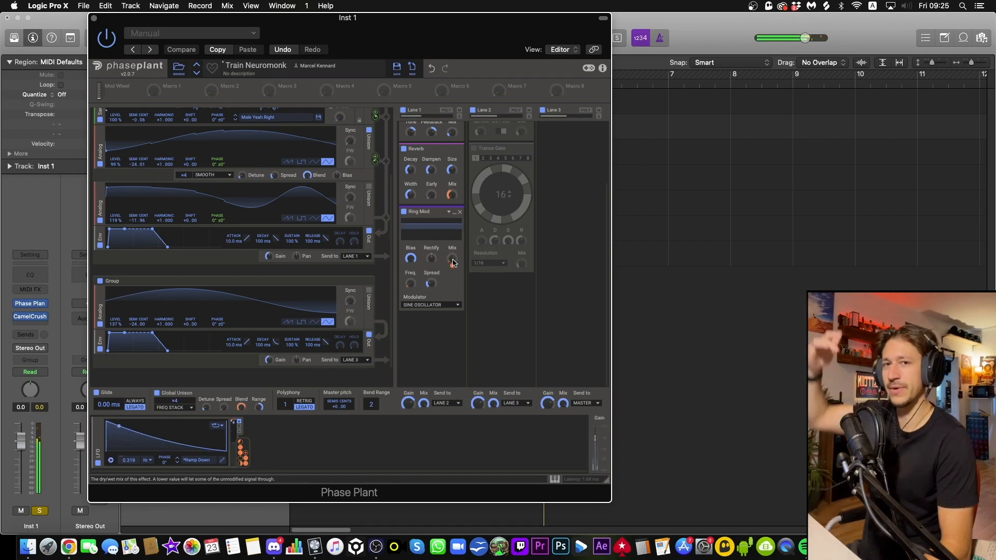
{"action": "scroll", "coordinate": [511, 346], "scroll_direction": "up", "scroll_amount": 3}
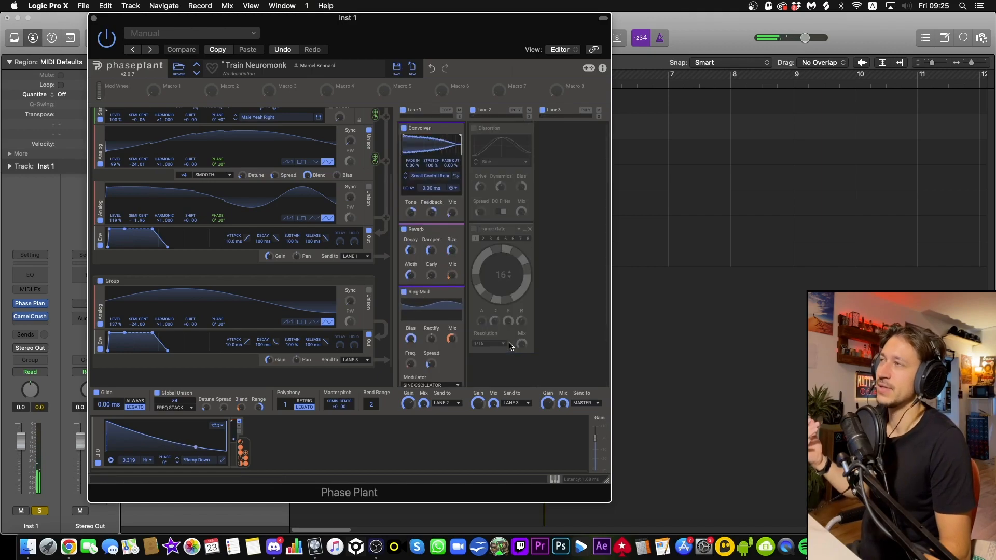
Step: Re-enable the Distortion and Trance Gate in Lane 2, comparing the sound with the gate off and on
{"action": "left_click", "coordinate": [475, 130]}
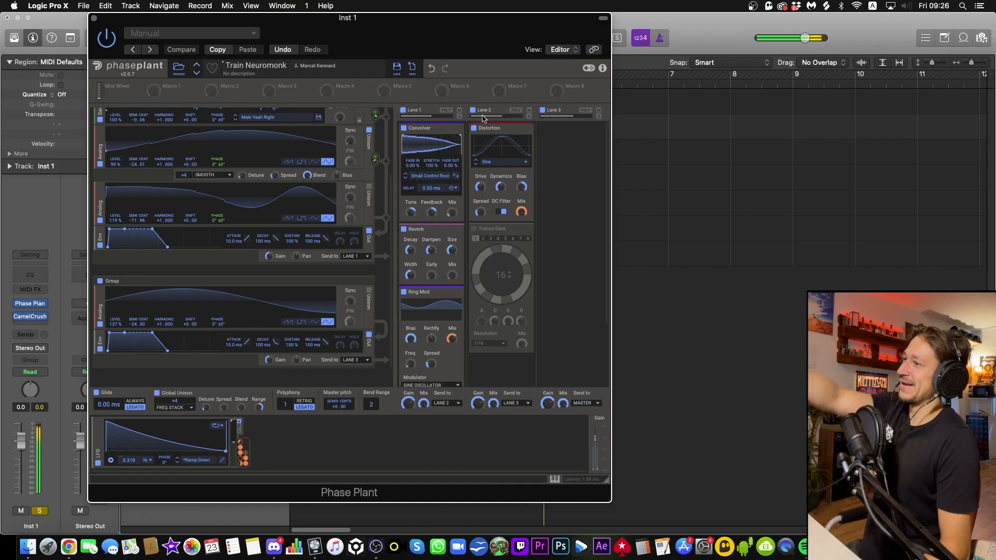
{"action": "left_click", "coordinate": [473, 229]}
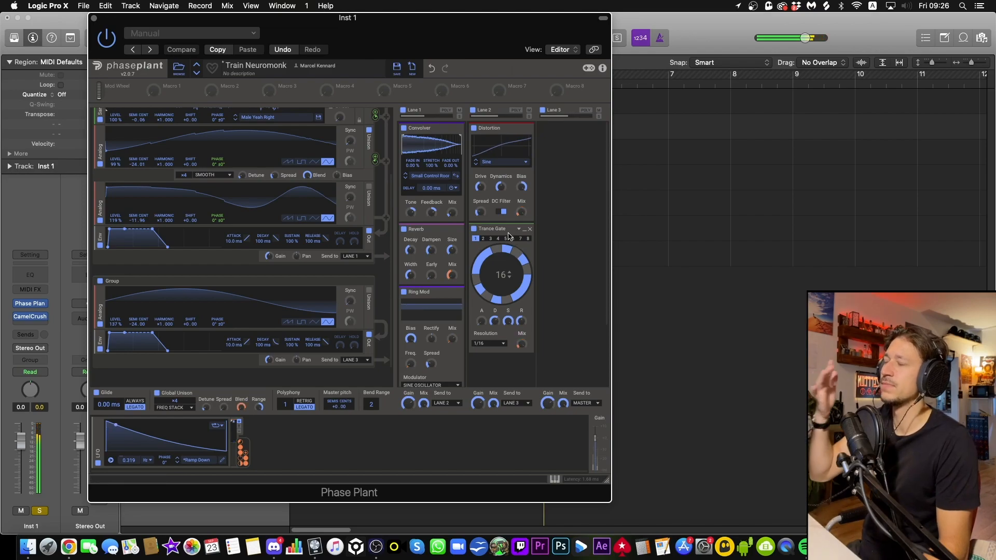
{"action": "left_click", "coordinate": [475, 229]}
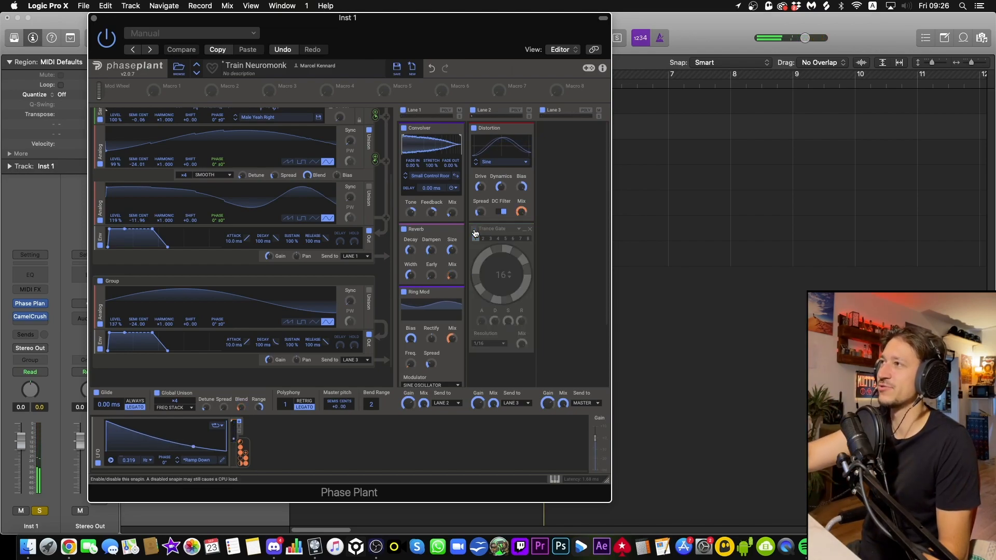
{"action": "left_click", "coordinate": [474, 229]}
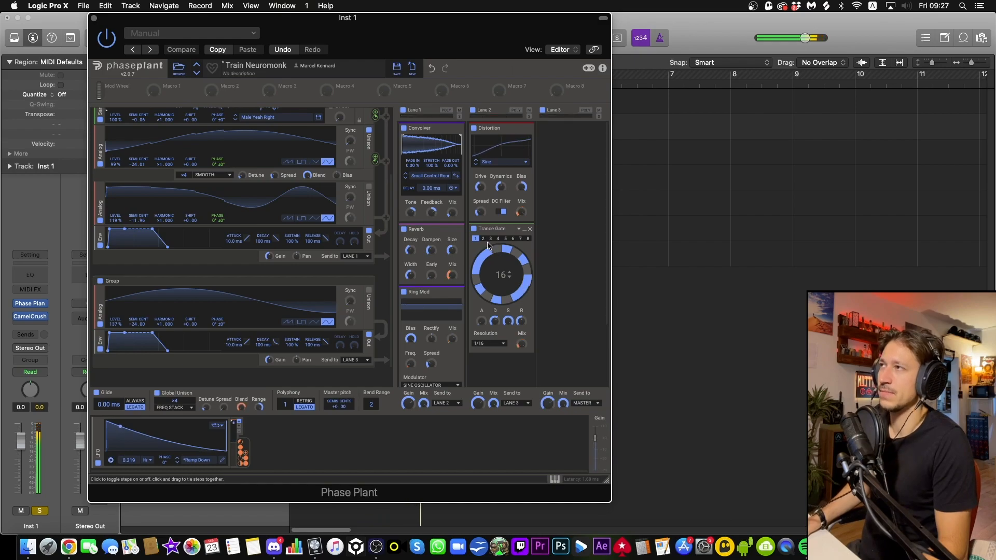
{"action": "left_click", "coordinate": [474, 230]}
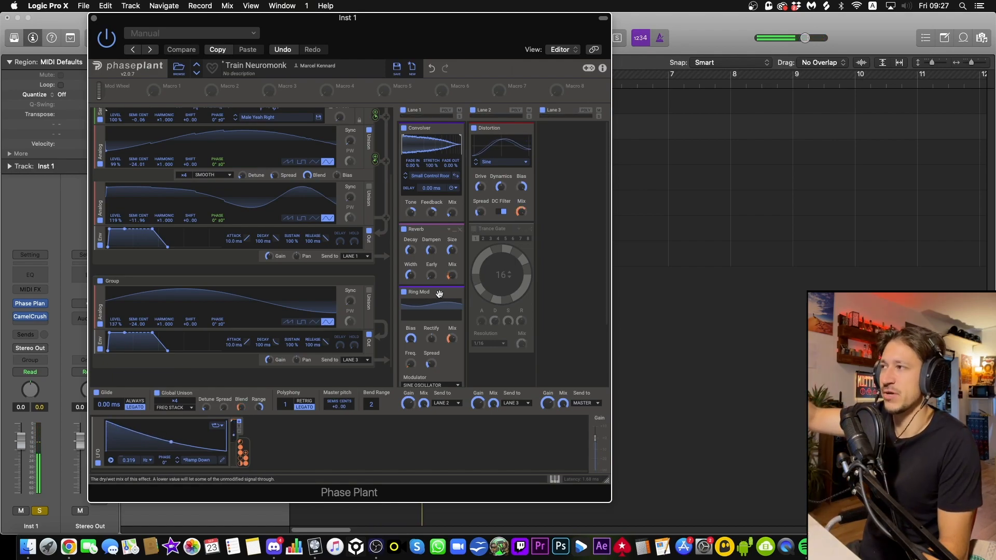
{"action": "left_click", "coordinate": [474, 230]}
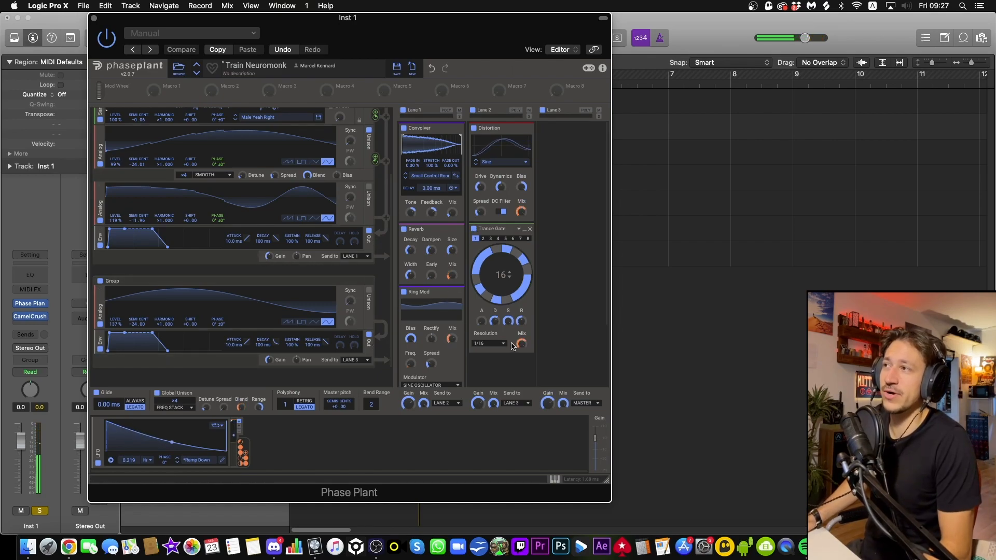
Step: Adjust the Trance Gate's Mix amount and play the loop to hear it
{"action": "left_click_drag", "start_coordinate": [521, 344], "coordinate": [521, 344]}
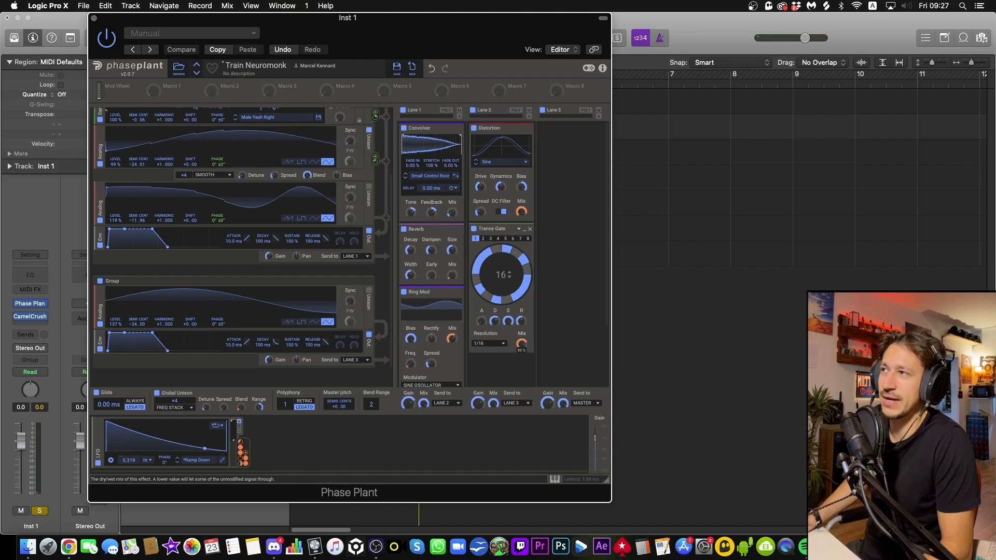
{"action": "left_click_drag", "start_coordinate": [521, 344], "coordinate": [521, 346]}
{"action": "key", "text": "space"}
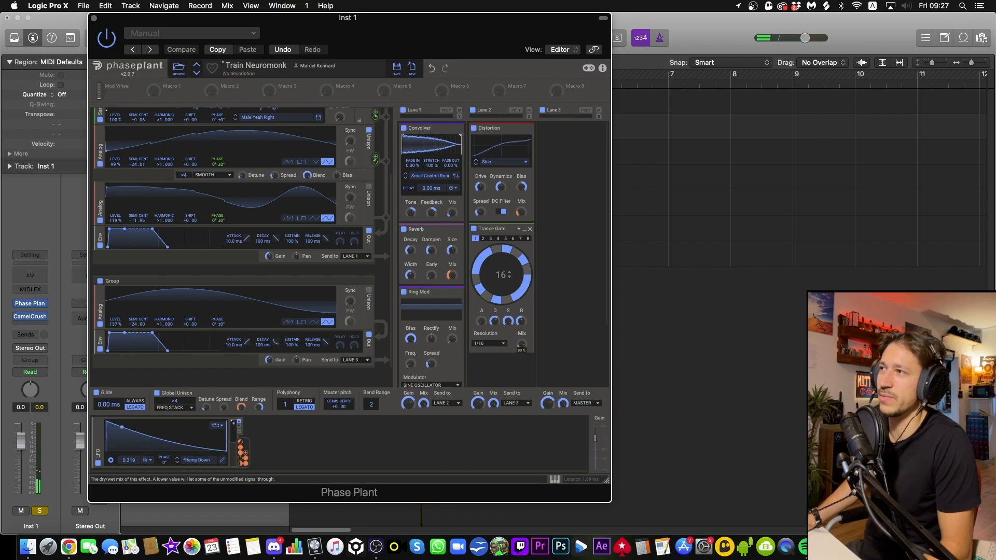
{"action": "key", "text": "space"}
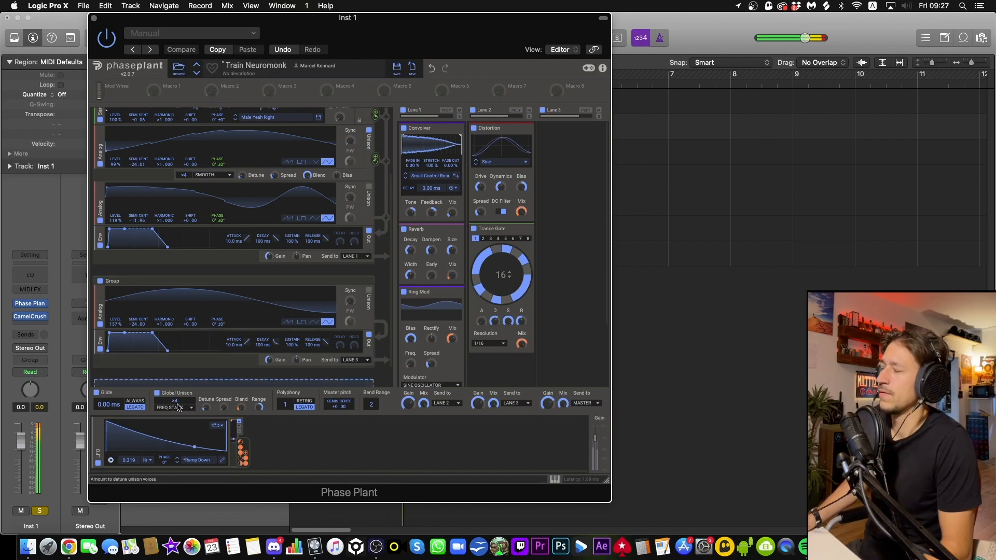
Step: Unsolo the Inst 1 channel and close its Phase Plant window
{"action": "left_click", "coordinate": [45, 511]}
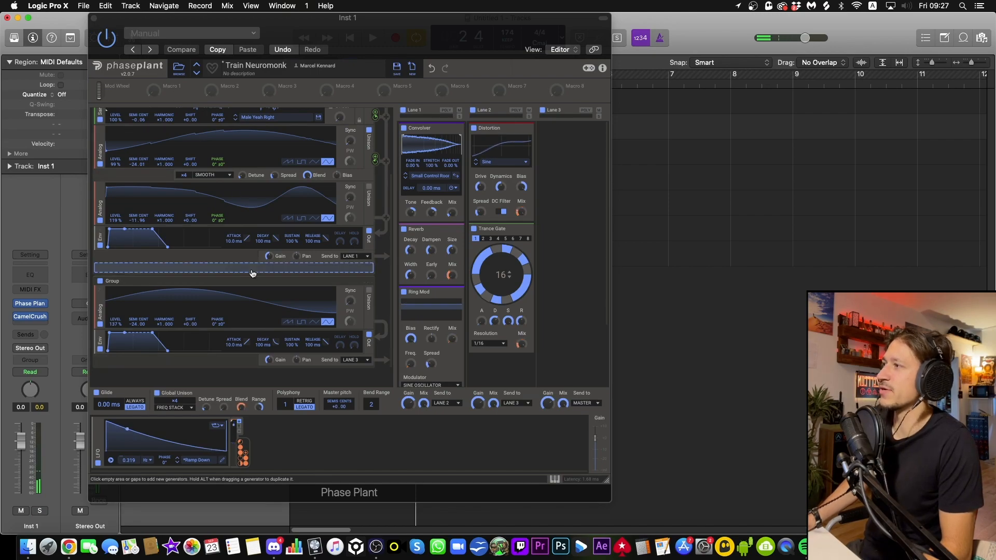
{"action": "scroll", "coordinate": [252, 273], "scroll_direction": "up", "scroll_amount": 1}
{"action": "scroll", "coordinate": [252, 272], "scroll_direction": "down", "scroll_amount": 3}
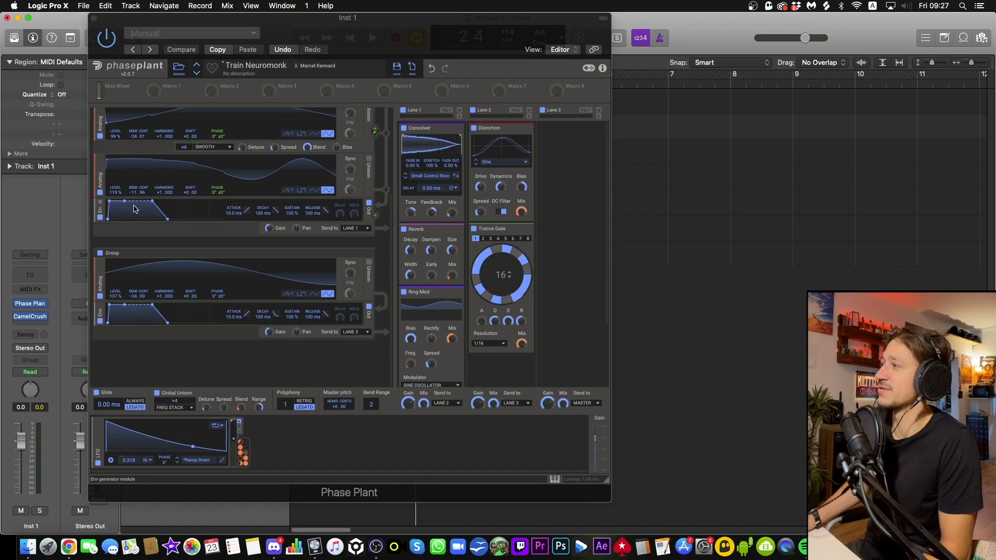
{"action": "left_click", "coordinate": [94, 19]}
Step: Play back the looped arrangement with all tracks audible, and stop playback
{"action": "key", "text": "space"}
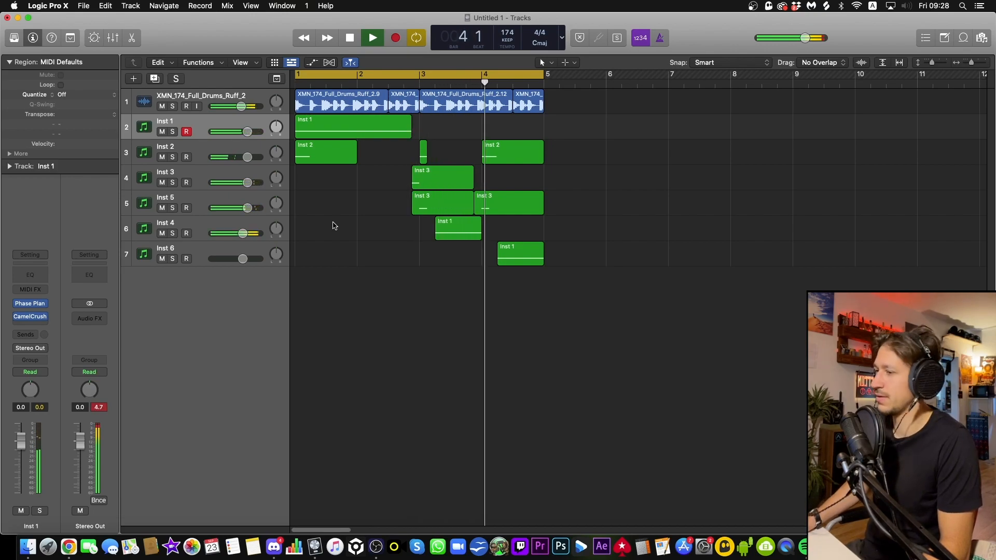
{"action": "key", "text": "space"}
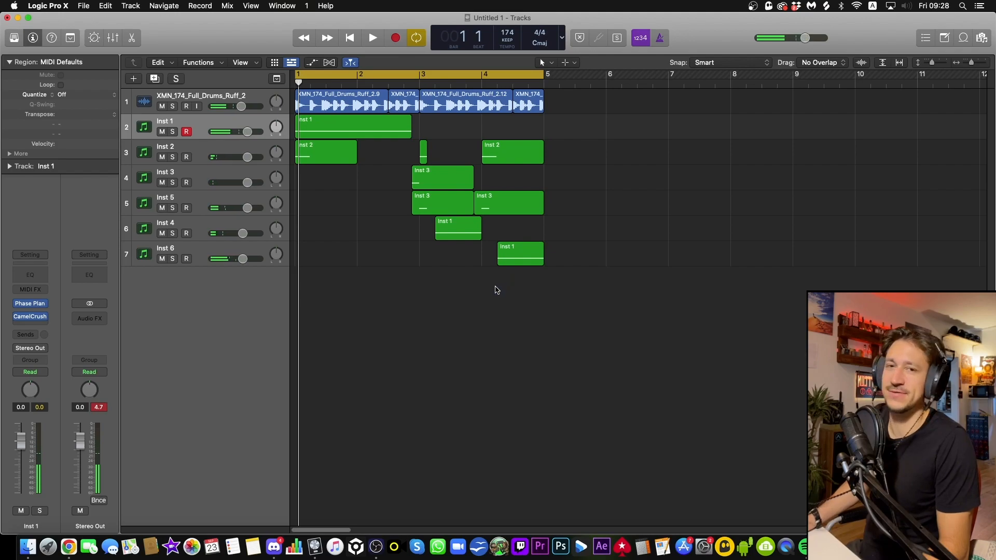
{"action": "left_click_drag", "start_coordinate": [506, 286], "coordinate": [413, 160]}
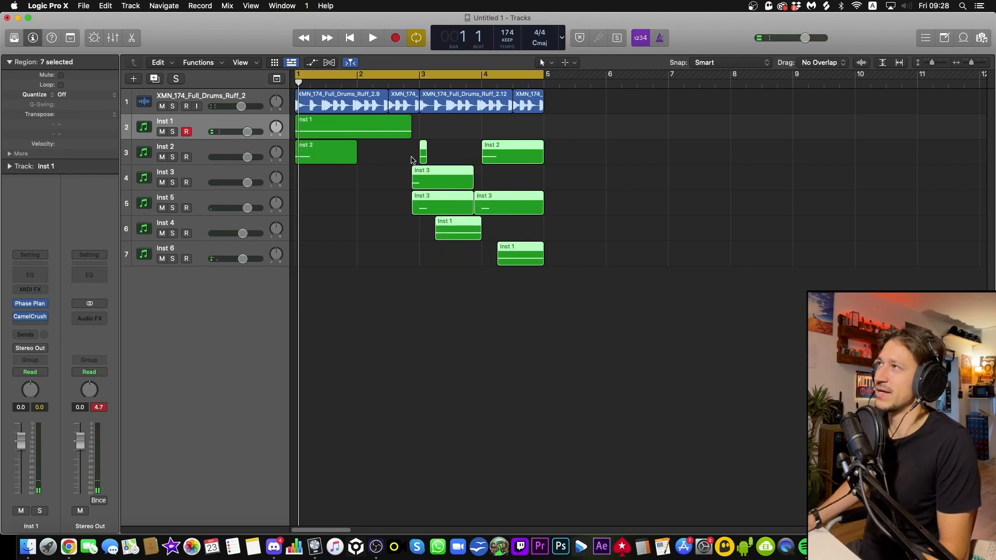
{"action": "left_click", "coordinate": [513, 302]}
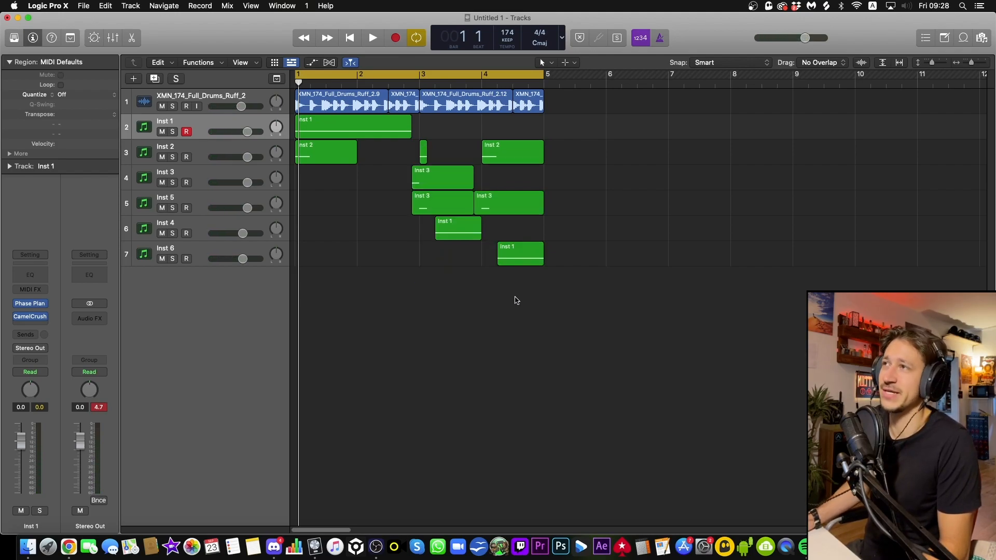
{"action": "left_click_drag", "start_coordinate": [513, 293], "coordinate": [340, 134]}
{"action": "left_click", "coordinate": [492, 285]}
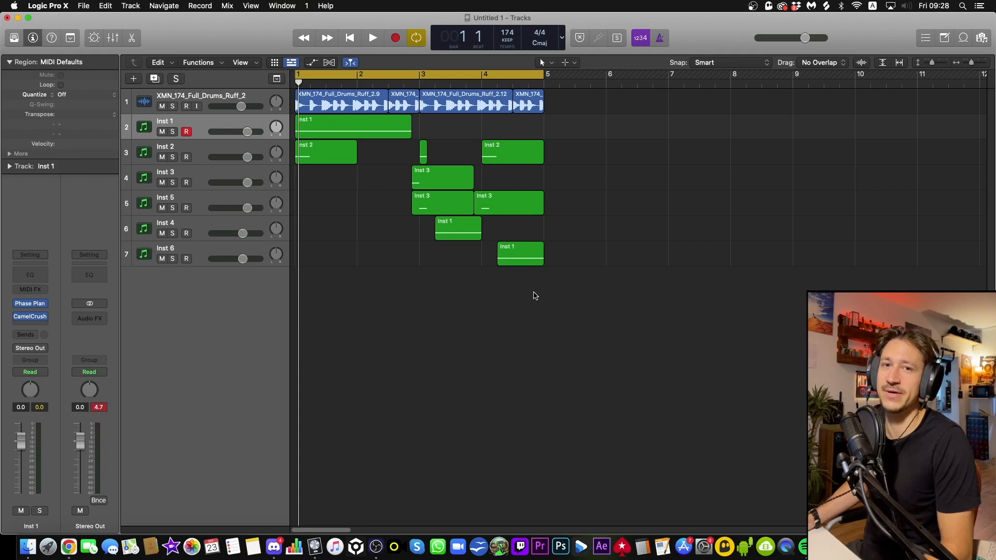
{"action": "left_click_drag", "start_coordinate": [533, 295], "coordinate": [310, 110]}
{"action": "left_click", "coordinate": [392, 357]}
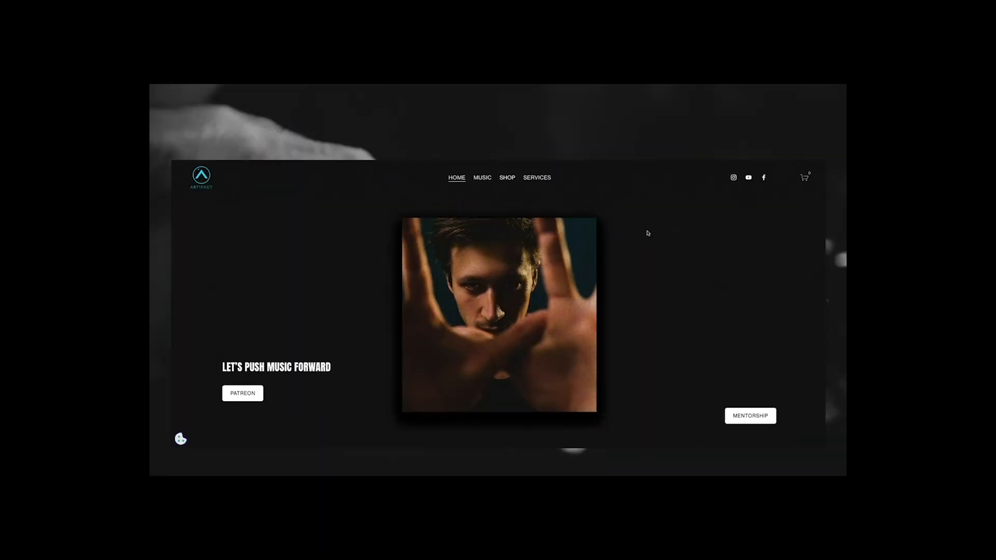
Step: Open the mentorship booking page on the ART1FACT website and choose 5 October 2022 in the production session calendar
{"action": "left_click", "coordinate": [742, 415]}
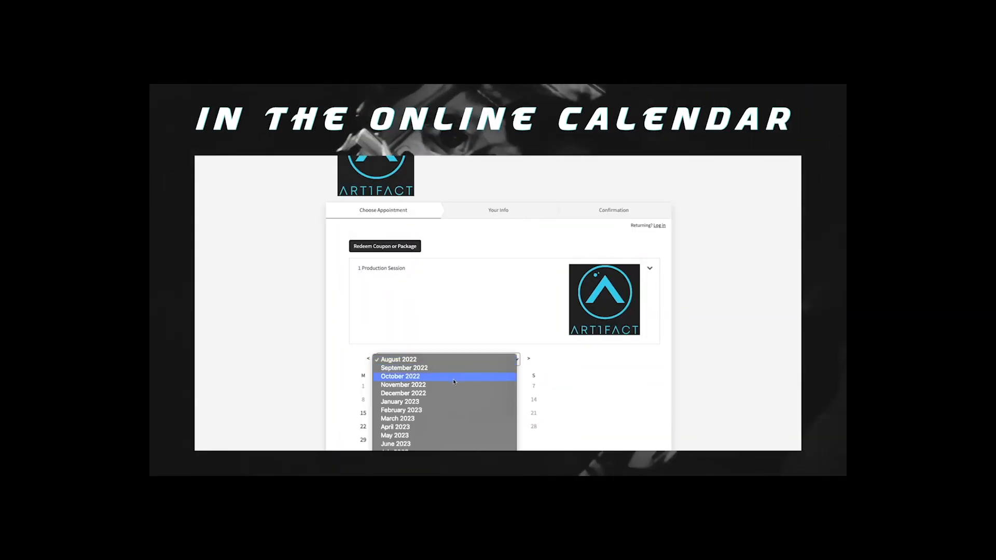
{"action": "left_click", "coordinate": [453, 376]}
{"action": "left_click", "coordinate": [418, 400]}
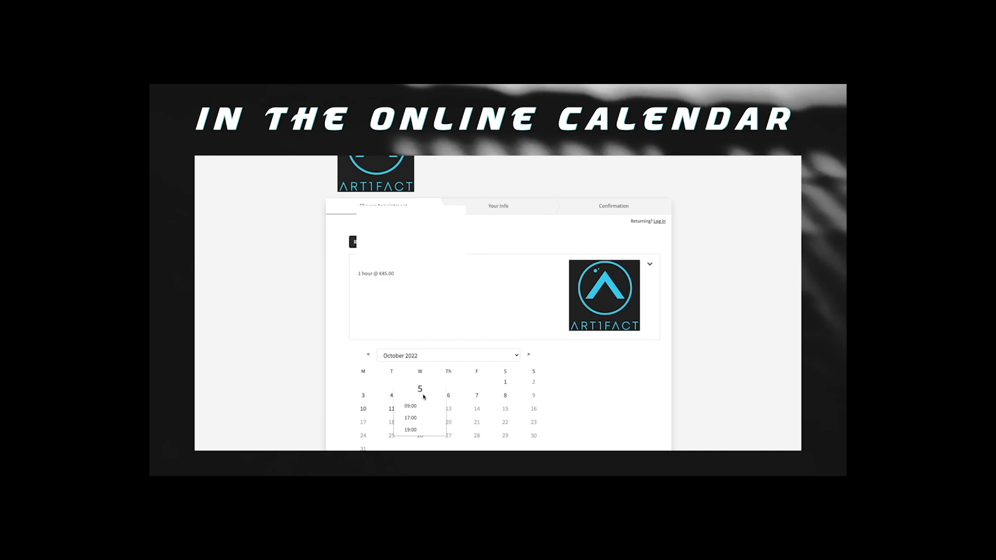